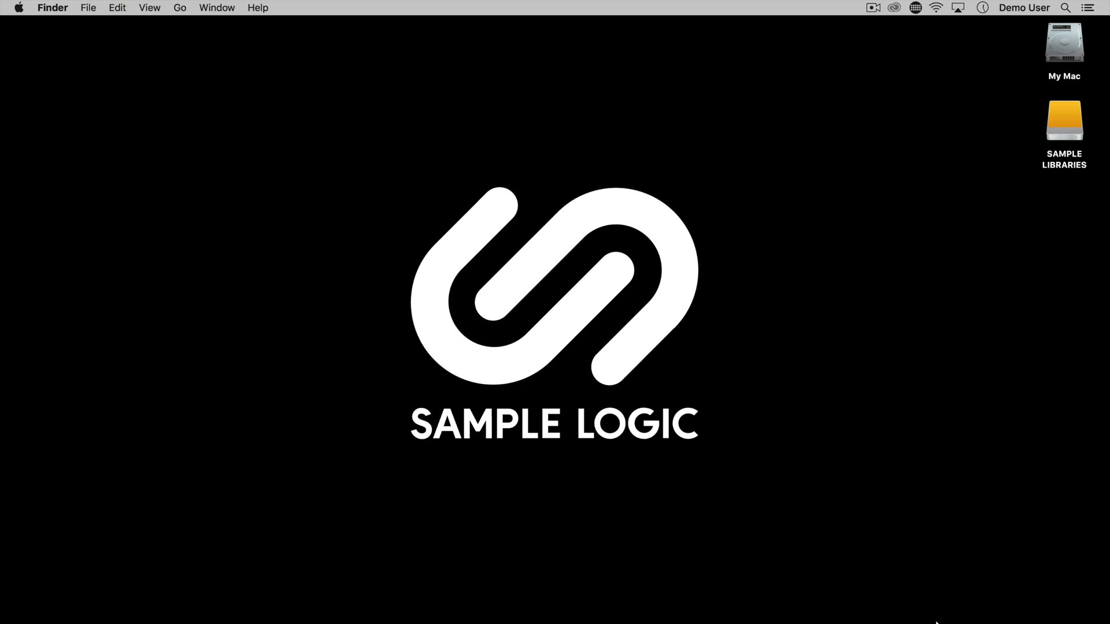
{"action": "left_click", "coordinate": [979, 594]}
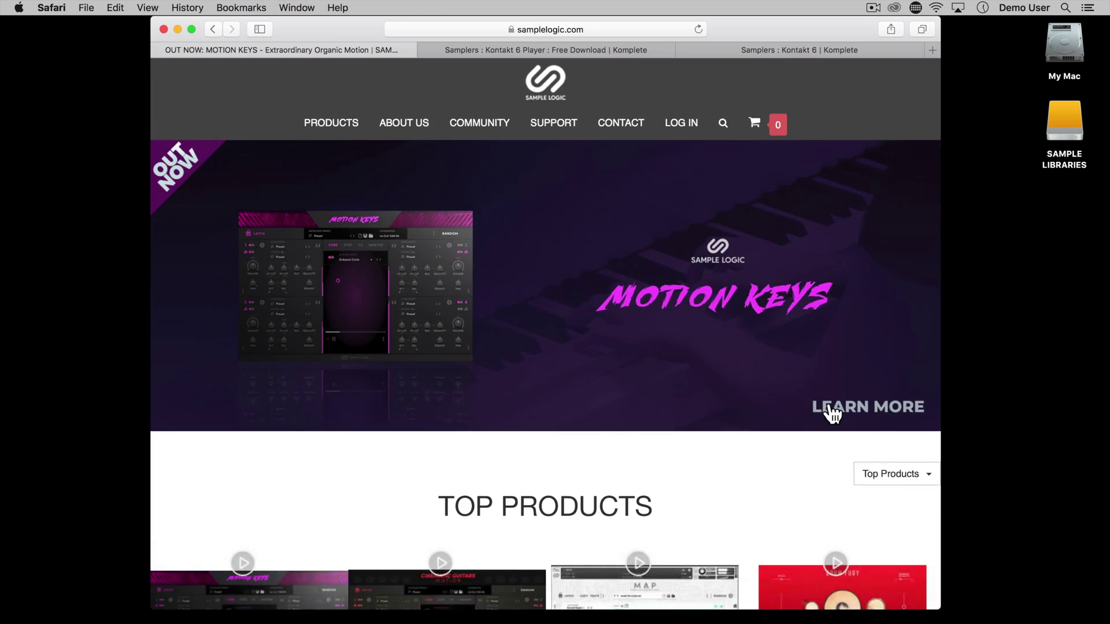
{"action": "left_click", "coordinate": [778, 51]}
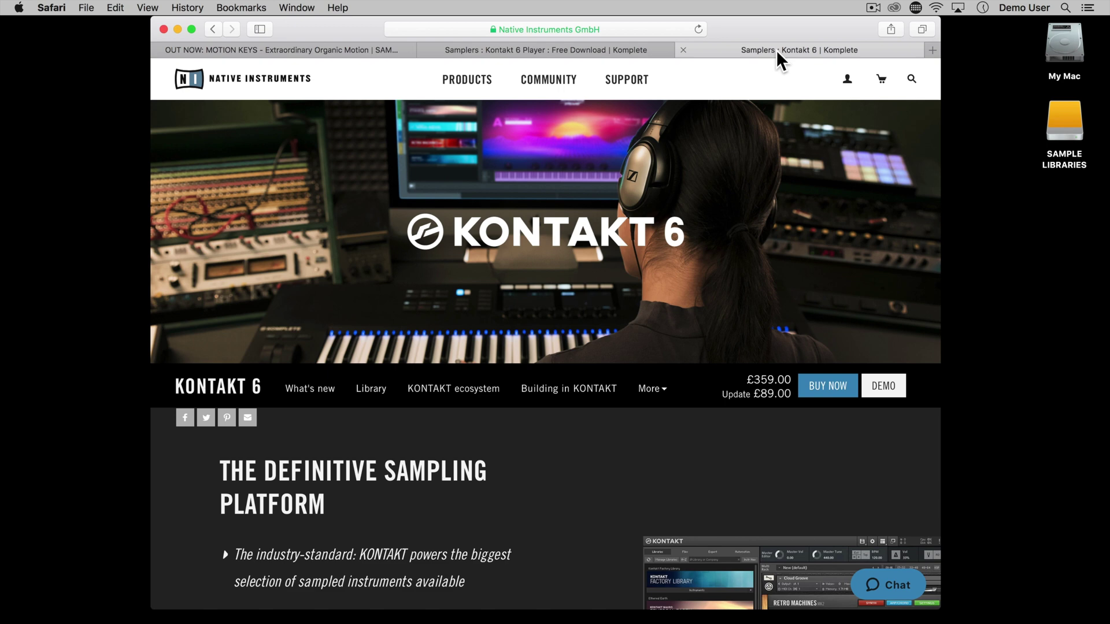
{"action": "left_click", "coordinate": [549, 47]}
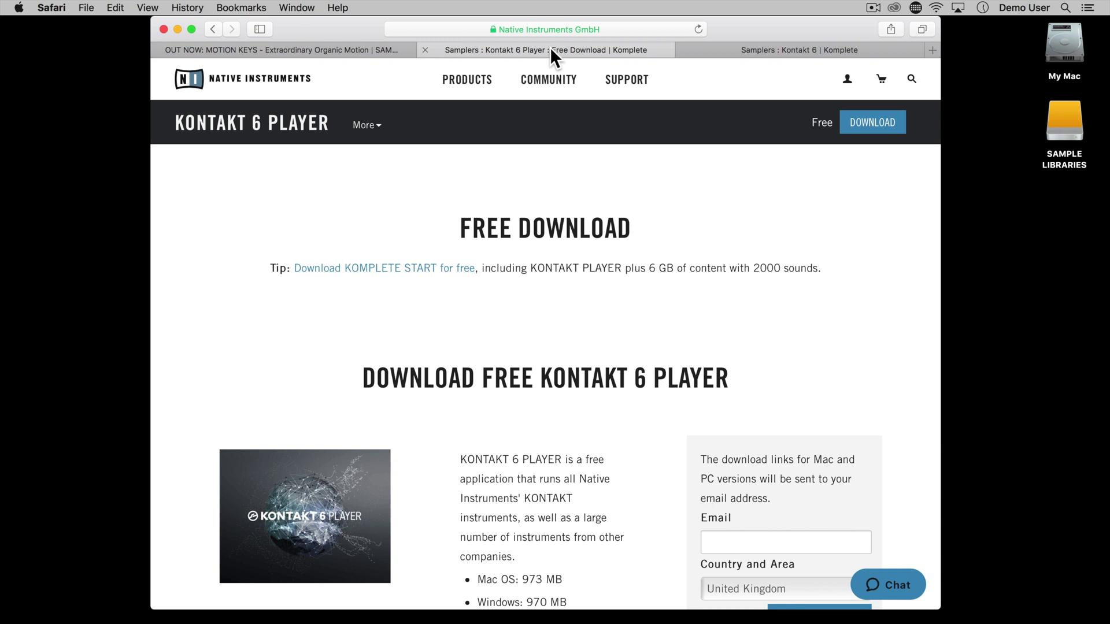
{"action": "left_click", "coordinate": [335, 57]}
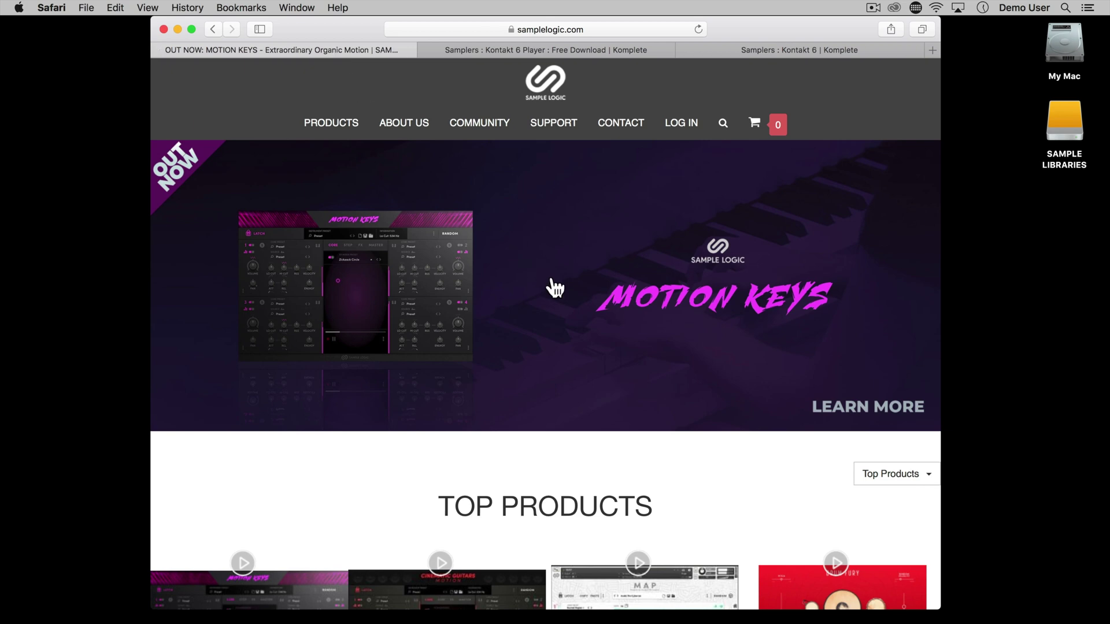
Open the Motion Keys product page and read its Technical Specifications
{"action": "left_click", "coordinate": [568, 298]}
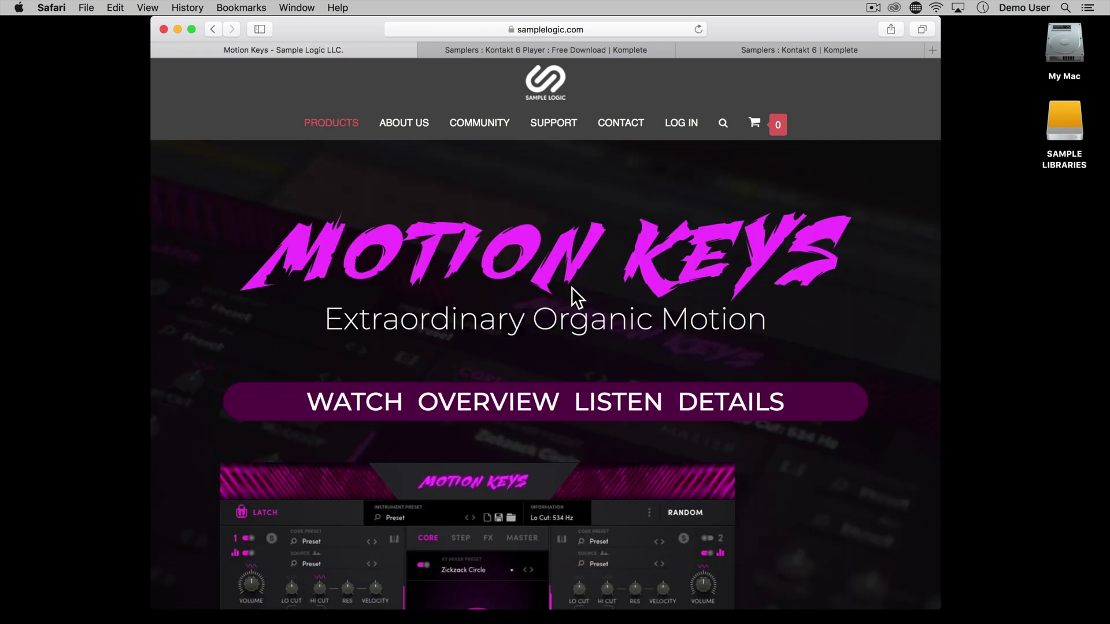
{"action": "left_click", "coordinate": [700, 403]}
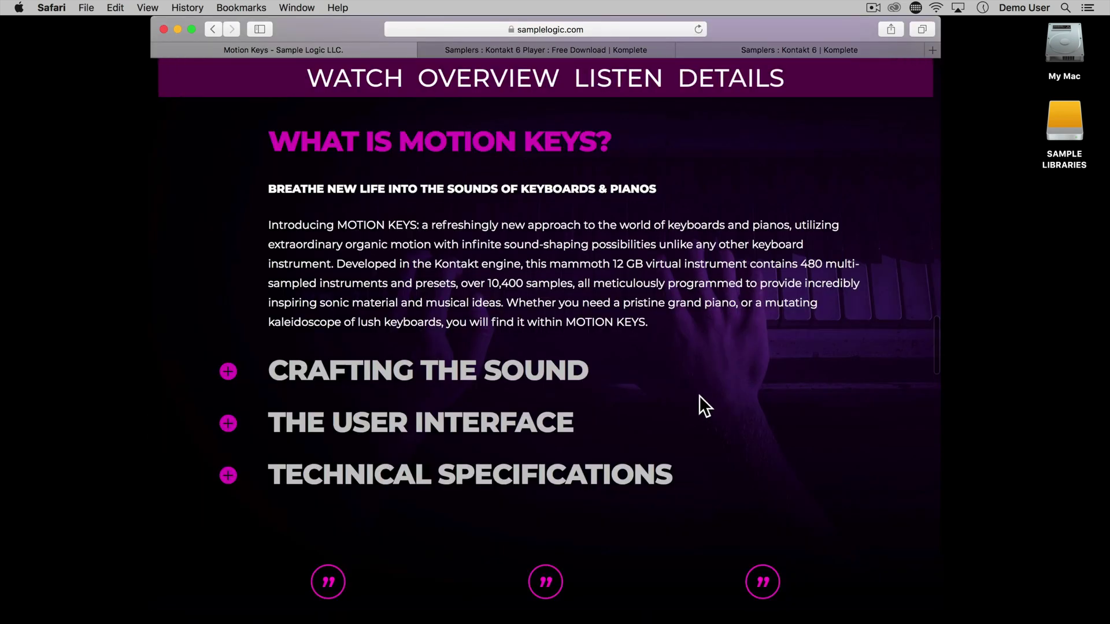
{"action": "left_click", "coordinate": [537, 475]}
{"action": "scroll", "coordinate": [546, 461], "scroll_direction": "down", "scroll_amount": 2}
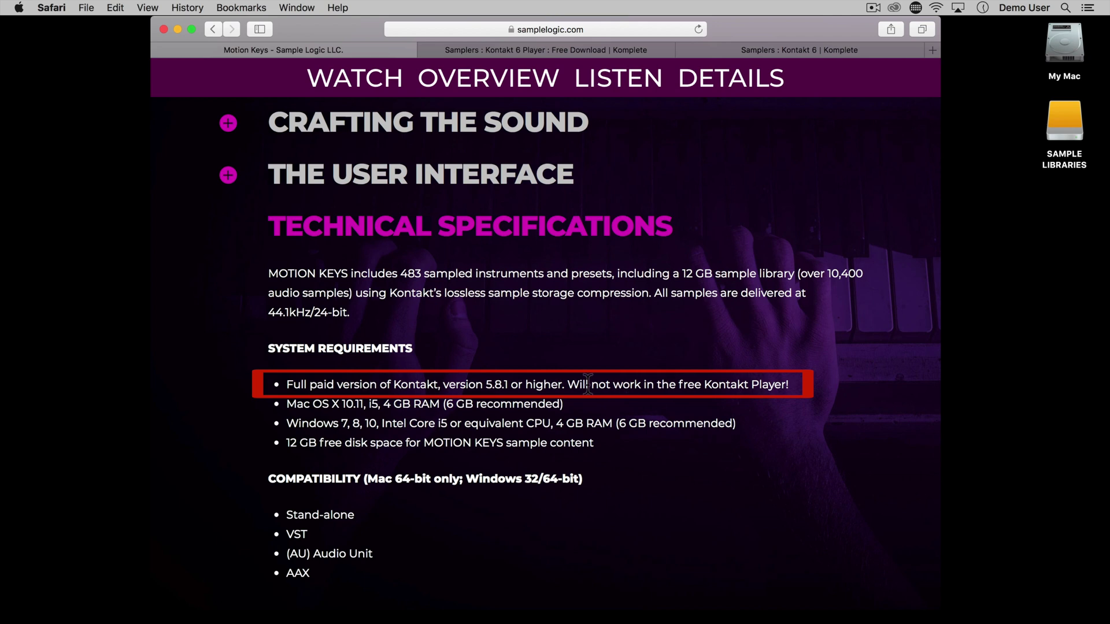
{"action": "scroll", "coordinate": [588, 384], "scroll_direction": "up", "scroll_amount": 10}
{"action": "scroll", "coordinate": [588, 384], "scroll_direction": "up", "scroll_amount": 10}
{"action": "scroll", "coordinate": [587, 384], "scroll_direction": "up", "scroll_amount": 5}
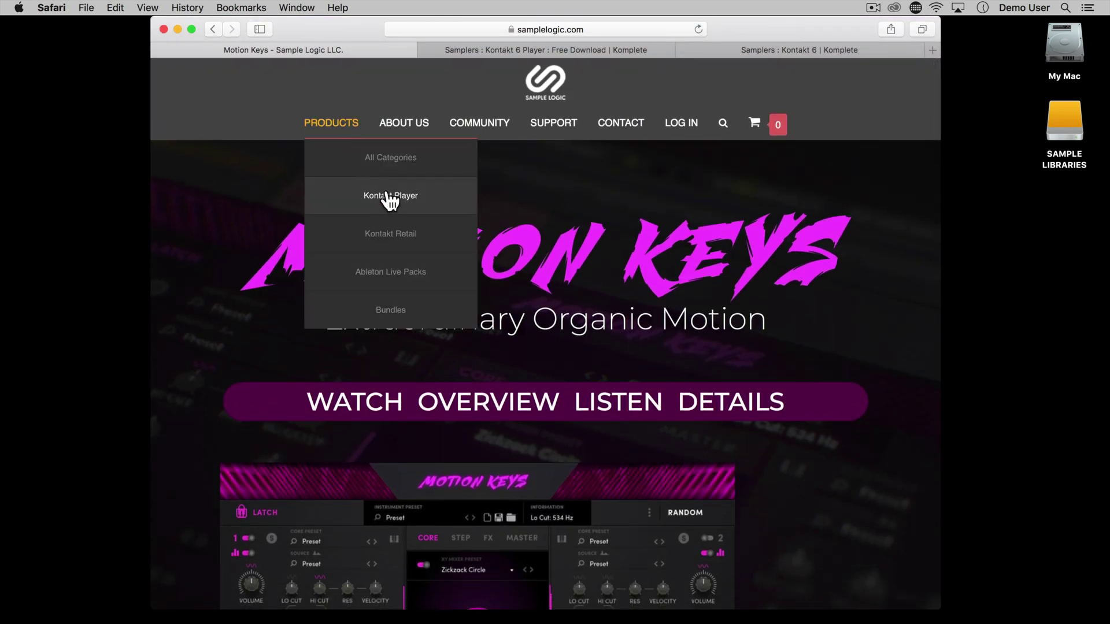
Browse the Kontakt Player product grid and open GAMELAN's details page
{"action": "left_click", "coordinate": [391, 197]}
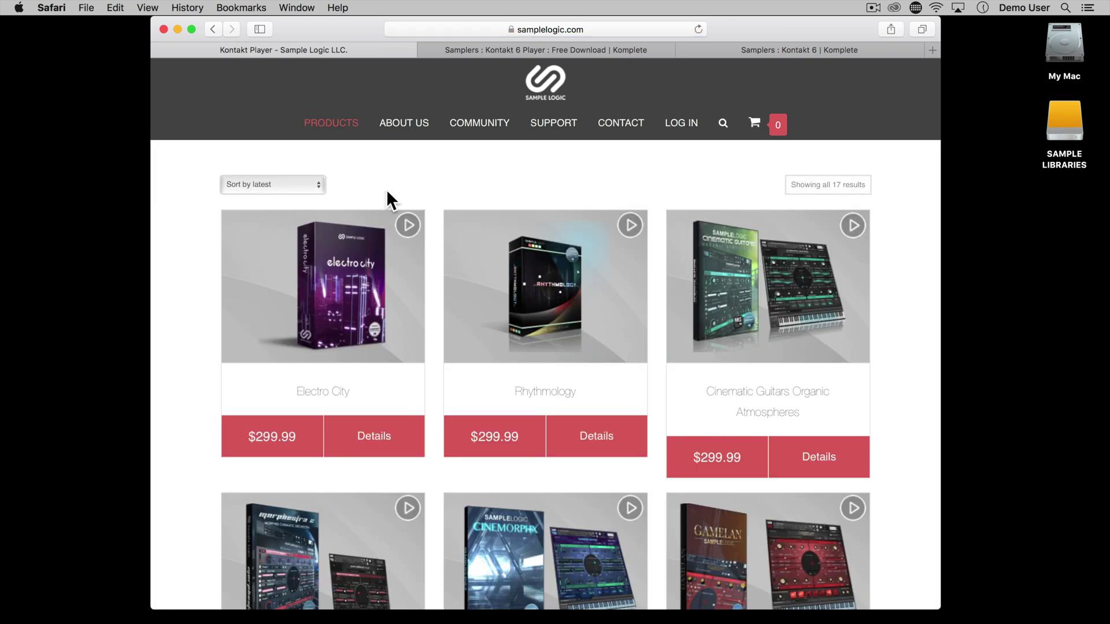
{"action": "scroll", "coordinate": [388, 193], "scroll_direction": "down", "scroll_amount": 1}
{"action": "scroll", "coordinate": [388, 193], "scroll_direction": "down", "scroll_amount": 2}
{"action": "scroll", "coordinate": [387, 193], "scroll_direction": "down", "scroll_amount": 2}
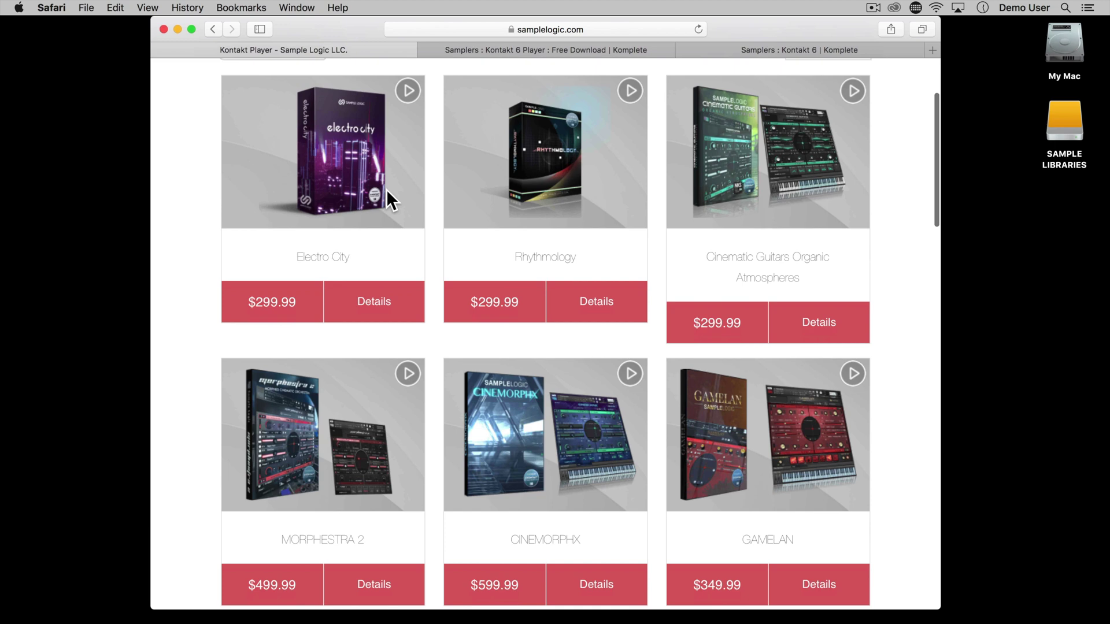
{"action": "scroll", "coordinate": [387, 193], "scroll_direction": "down", "scroll_amount": 1}
{"action": "scroll", "coordinate": [387, 191], "scroll_direction": "down", "scroll_amount": 1}
{"action": "scroll", "coordinate": [386, 191], "scroll_direction": "down", "scroll_amount": 1}
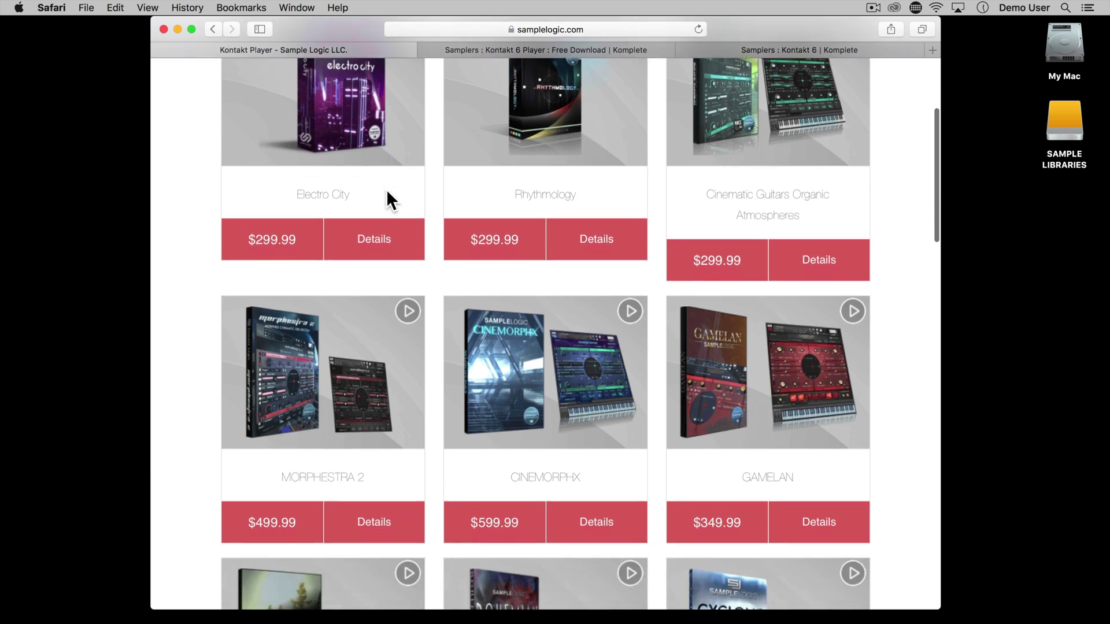
{"action": "scroll", "coordinate": [386, 191], "scroll_direction": "down", "scroll_amount": 2}
{"action": "scroll", "coordinate": [386, 191], "scroll_direction": "down", "scroll_amount": 1}
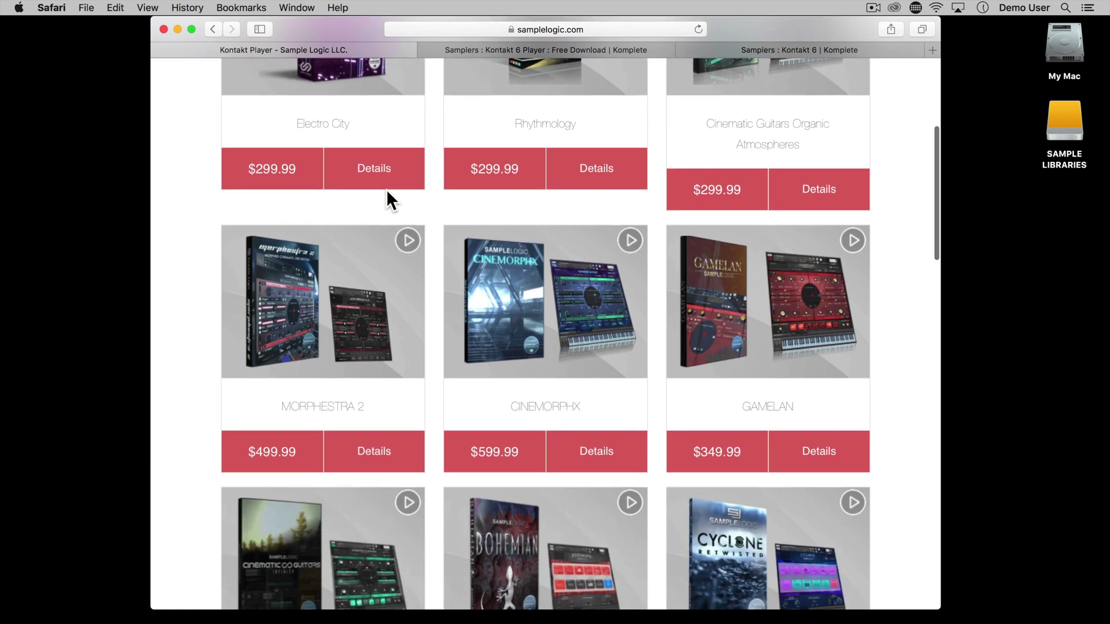
{"action": "scroll", "coordinate": [386, 191], "scroll_direction": "down", "scroll_amount": 2}
{"action": "scroll", "coordinate": [387, 190], "scroll_direction": "down", "scroll_amount": 2}
{"action": "scroll", "coordinate": [386, 190], "scroll_direction": "down", "scroll_amount": 1}
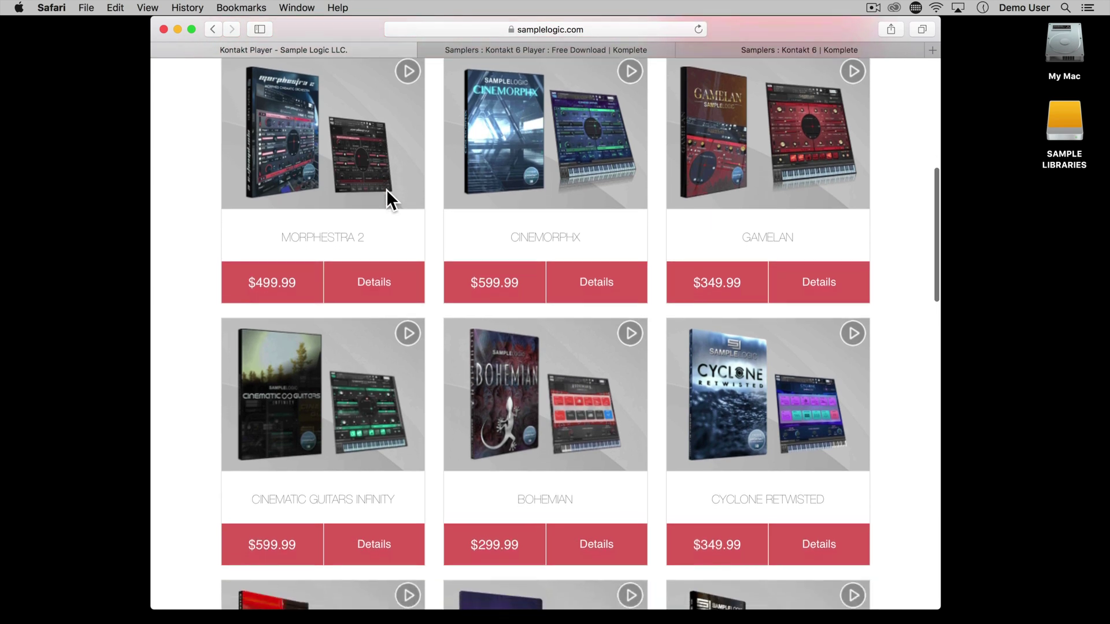
{"action": "scroll", "coordinate": [386, 191], "scroll_direction": "down", "scroll_amount": 1}
{"action": "scroll", "coordinate": [386, 191], "scroll_direction": "down", "scroll_amount": 1}
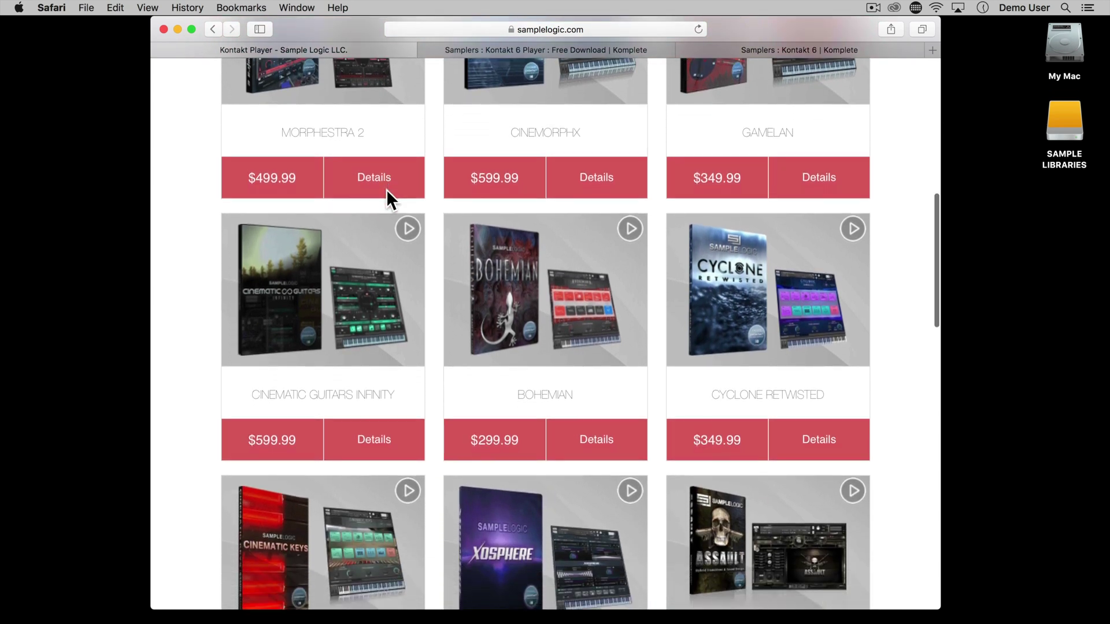
{"action": "scroll", "coordinate": [387, 190], "scroll_direction": "down", "scroll_amount": 1}
{"action": "scroll", "coordinate": [387, 191], "scroll_direction": "down", "scroll_amount": 1}
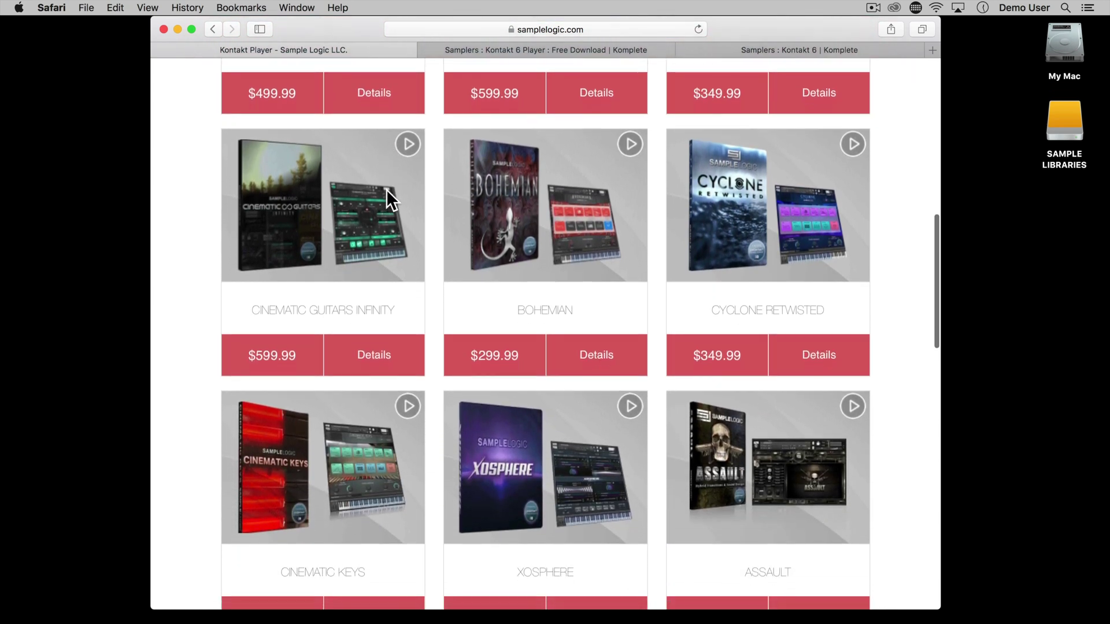
{"action": "scroll", "coordinate": [386, 191], "scroll_direction": "down", "scroll_amount": 2}
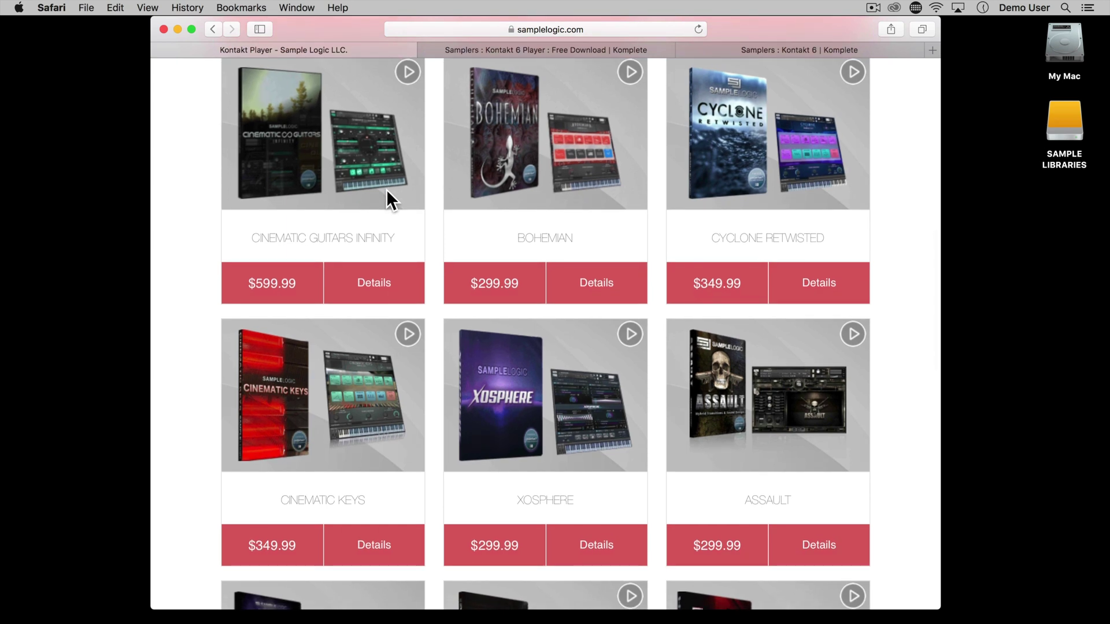
{"action": "scroll", "coordinate": [386, 191], "scroll_direction": "down", "scroll_amount": 1}
{"action": "scroll", "coordinate": [386, 190], "scroll_direction": "down", "scroll_amount": 1}
{"action": "scroll", "coordinate": [386, 197], "scroll_direction": "down", "scroll_amount": 1}
{"action": "scroll", "coordinate": [386, 196], "scroll_direction": "down", "scroll_amount": 1}
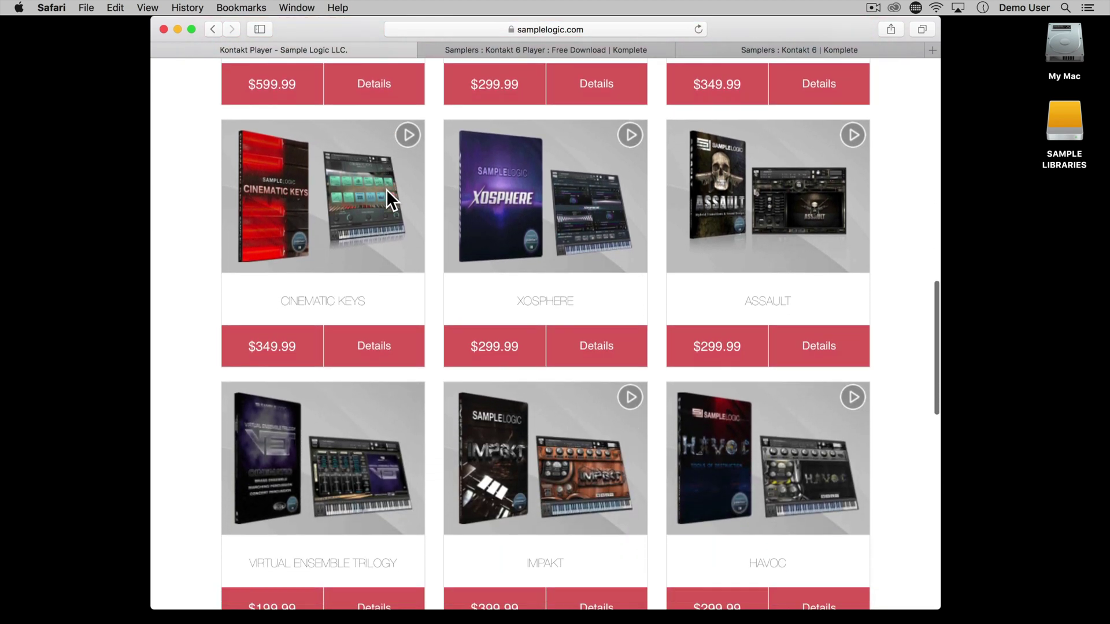
{"action": "scroll", "coordinate": [387, 191], "scroll_direction": "down", "scroll_amount": 1}
{"action": "scroll", "coordinate": [386, 191], "scroll_direction": "down", "scroll_amount": 1}
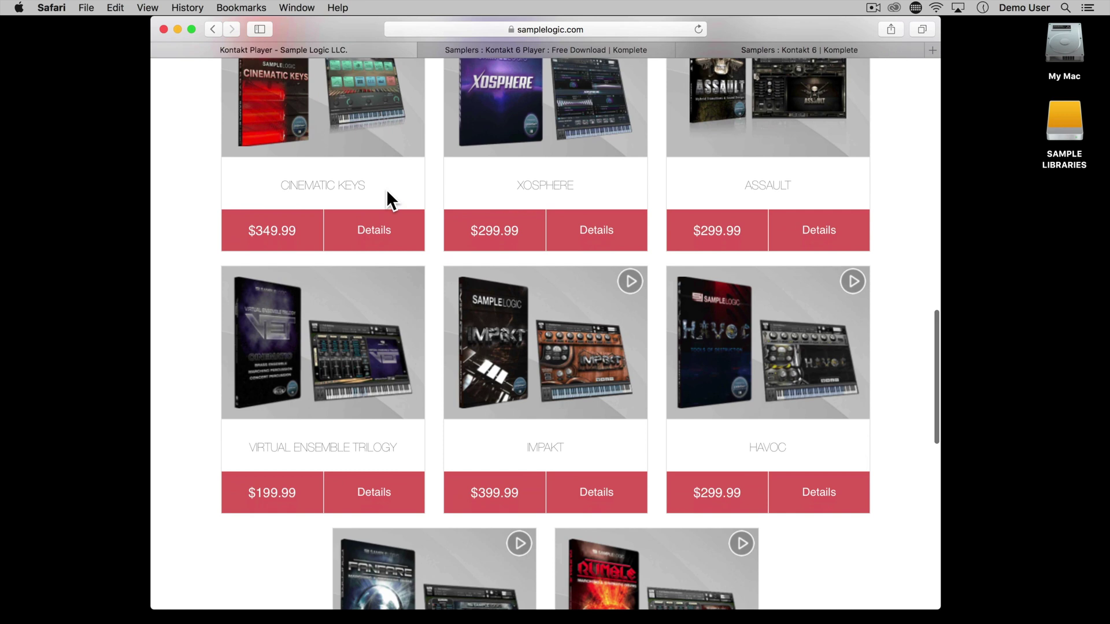
{"action": "scroll", "coordinate": [386, 191], "scroll_direction": "down", "scroll_amount": 1}
{"action": "scroll", "coordinate": [387, 191], "scroll_direction": "down", "scroll_amount": 1}
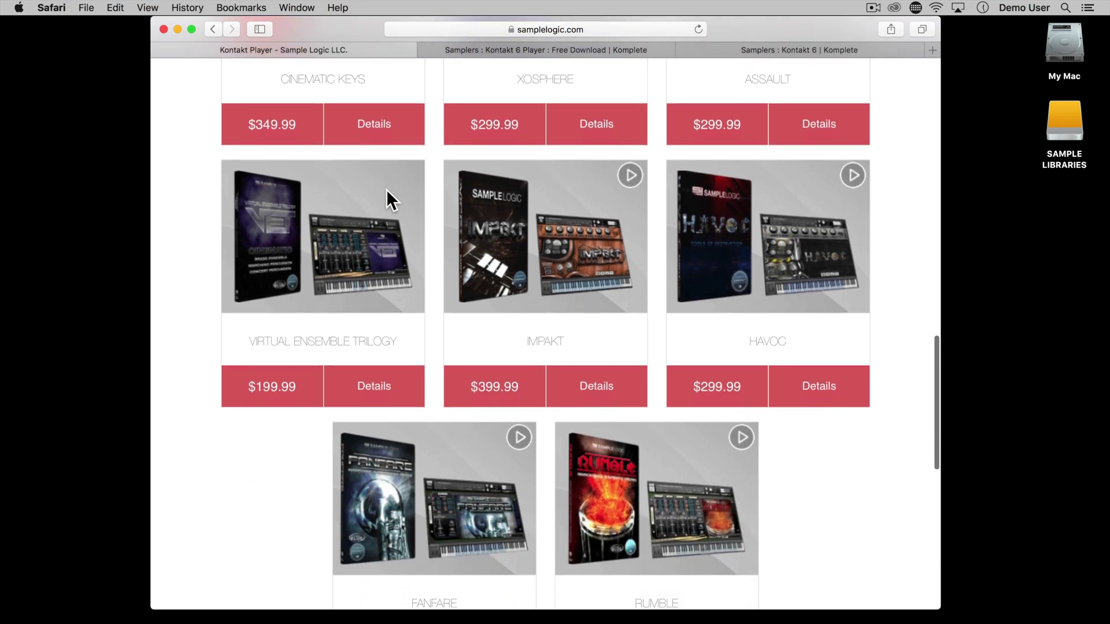
{"action": "scroll", "coordinate": [386, 190], "scroll_direction": "down", "scroll_amount": 1}
{"action": "scroll", "coordinate": [386, 191], "scroll_direction": "down", "scroll_amount": 1}
{"action": "scroll", "coordinate": [386, 189], "scroll_direction": "down", "scroll_amount": 2}
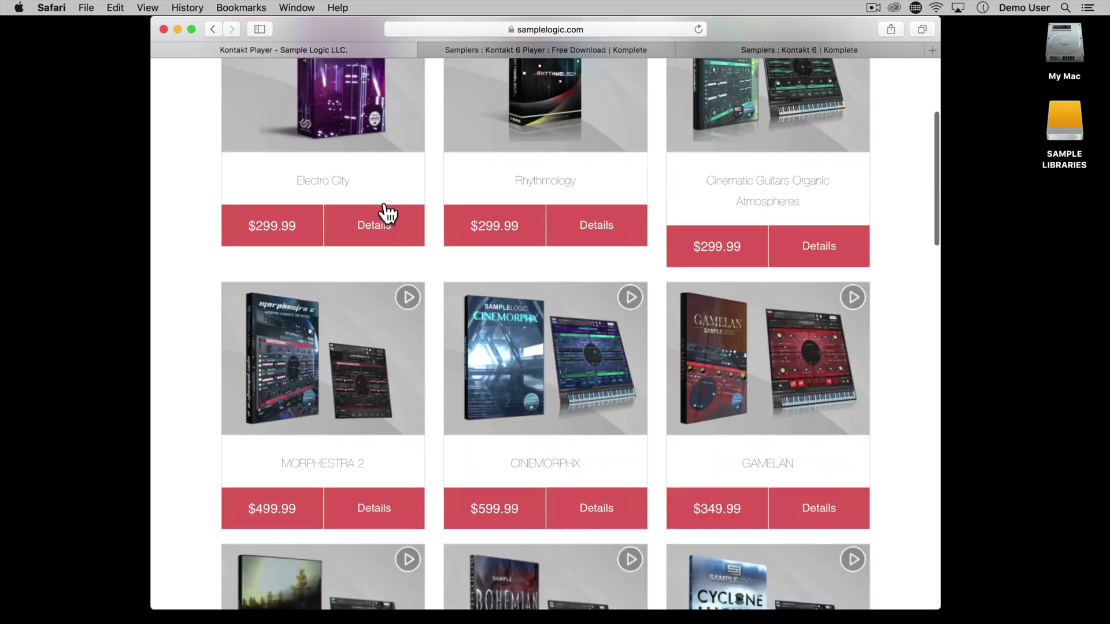
{"action": "scroll", "coordinate": [386, 212], "scroll_direction": "up", "scroll_amount": 5}
{"action": "left_click", "coordinate": [684, 540]}
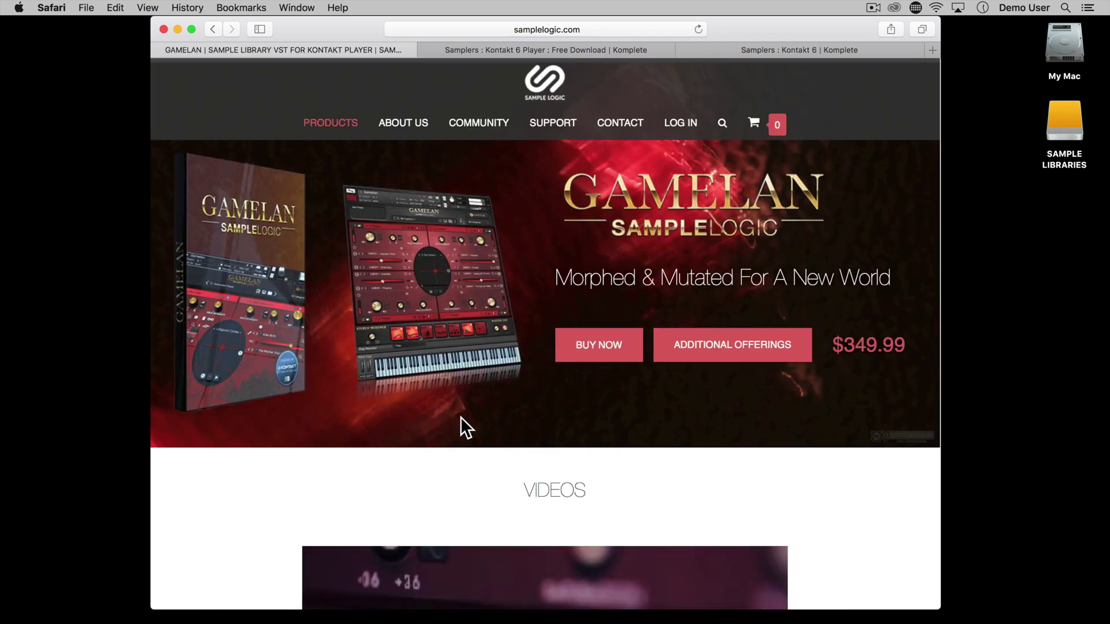
Bring up the Connect installer and paste in the license key
{"action": "left_click", "coordinate": [177, 28]}
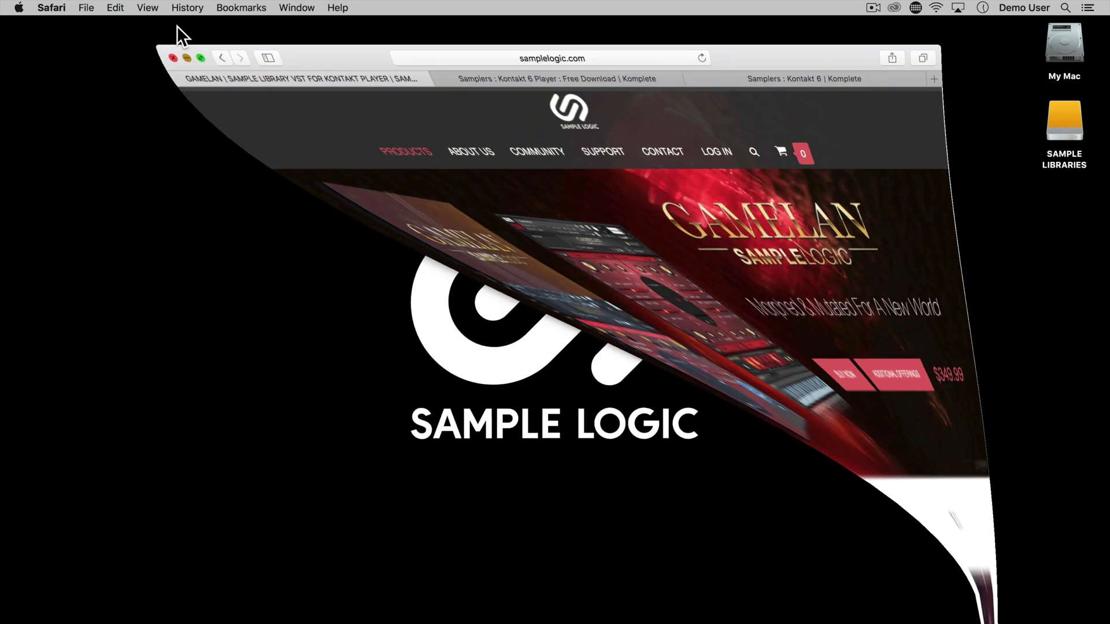
{"action": "left_click", "coordinate": [734, 598]}
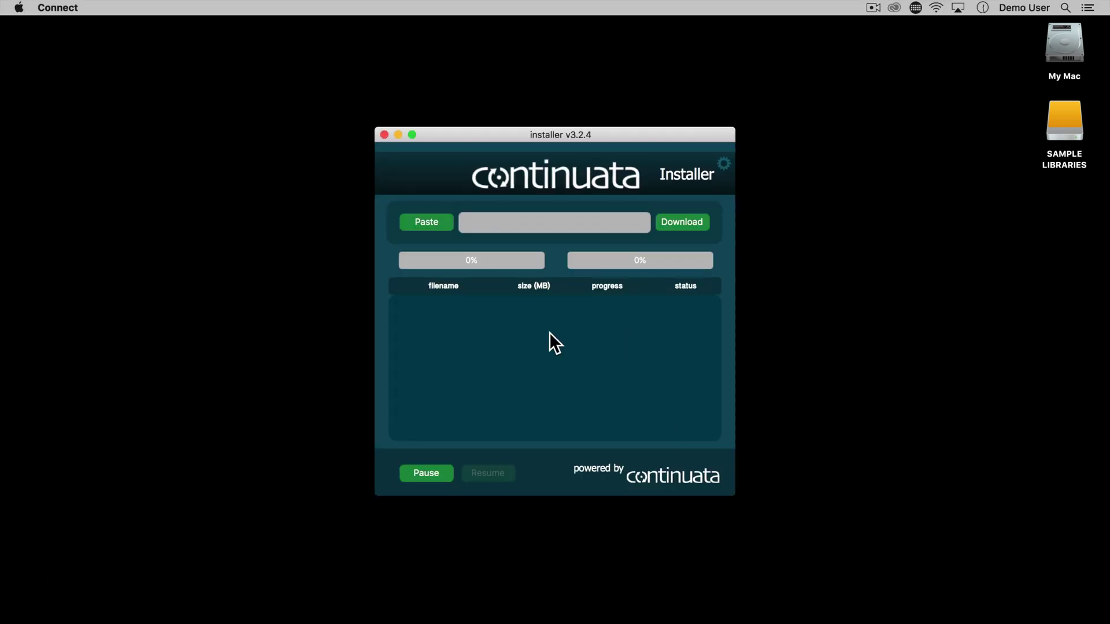
{"action": "left_click", "coordinate": [442, 218]}
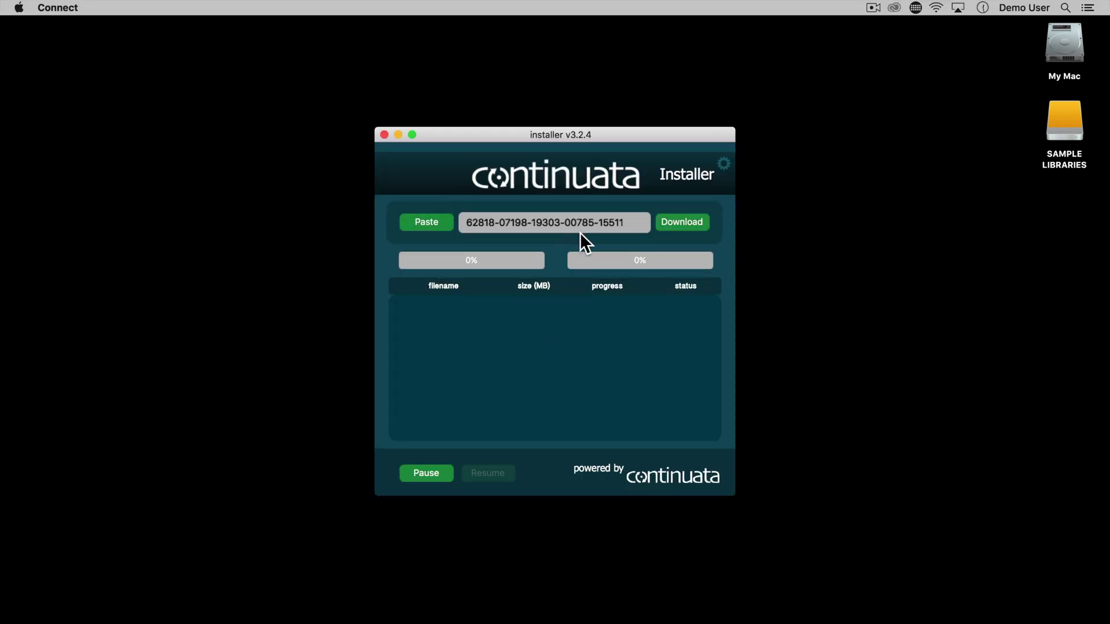
Download the Gamelan archive parts to the Desktop, then close the installer window
{"action": "left_click", "coordinate": [672, 223]}
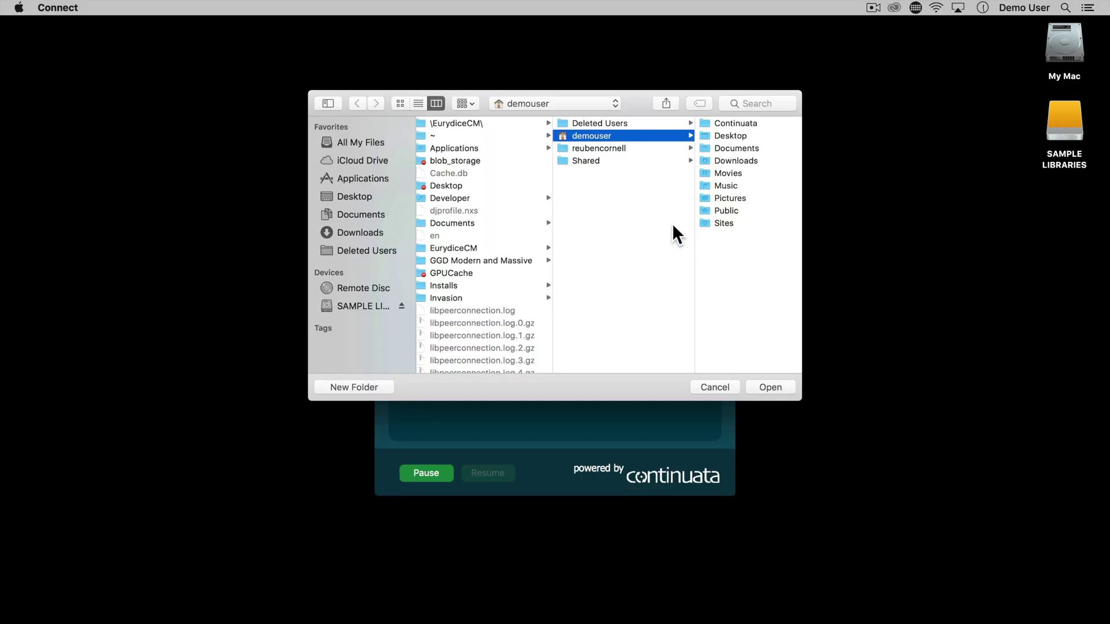
{"action": "left_click", "coordinate": [367, 199]}
{"action": "left_click", "coordinate": [767, 385]}
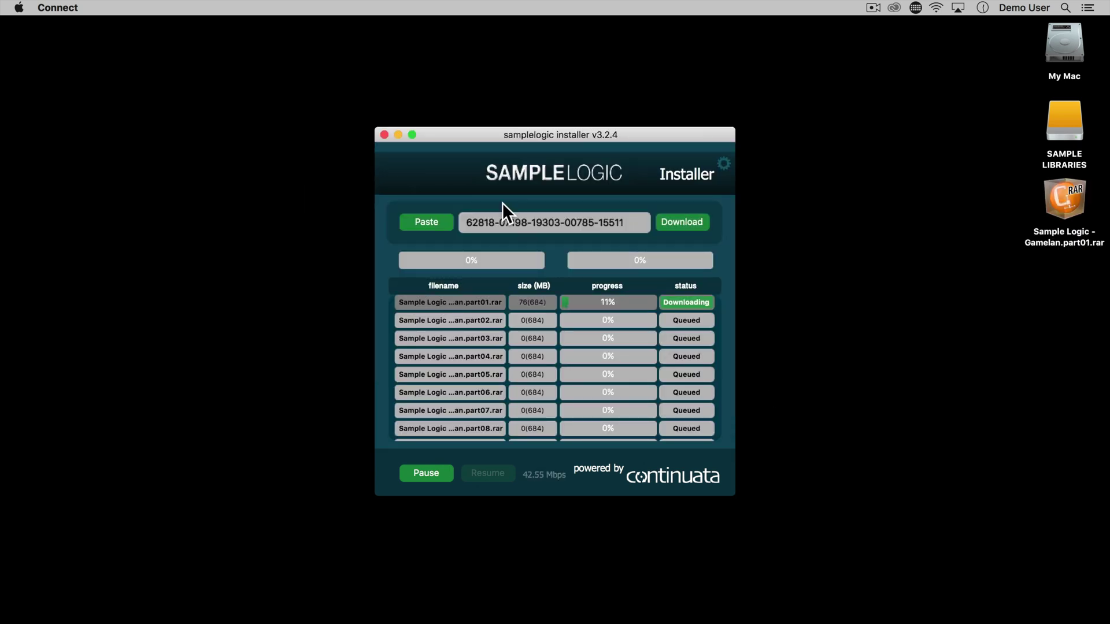
{"action": "left_click", "coordinate": [384, 135]}
Quit and reopen Connect, start the Gamelan download, then pause it
{"action": "left_click", "coordinate": [626, 327]}
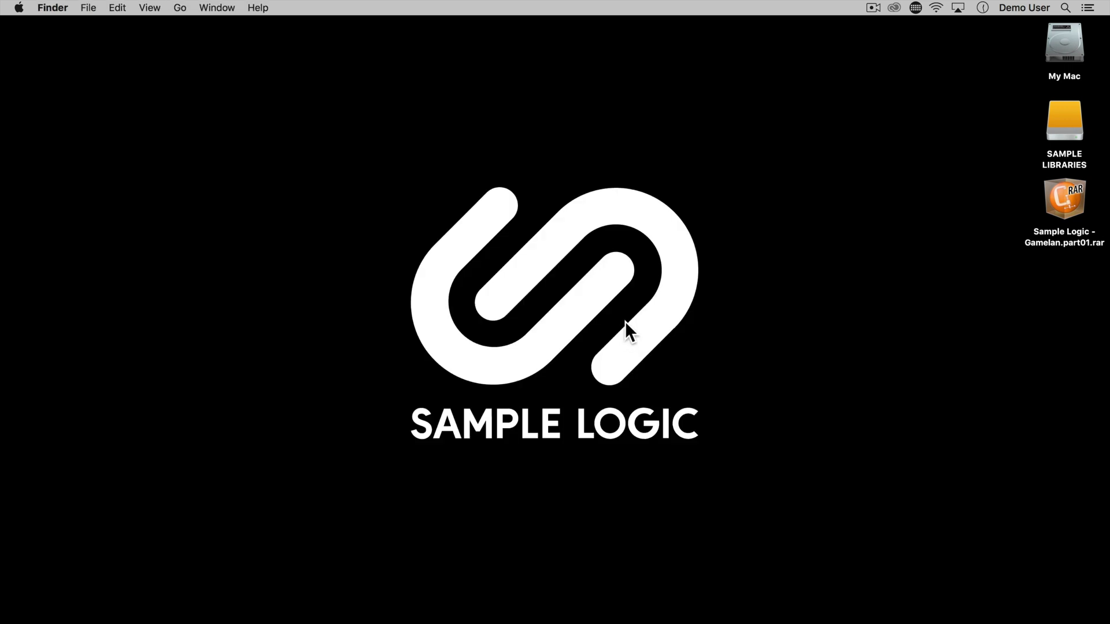
{"action": "left_click", "coordinate": [729, 595]}
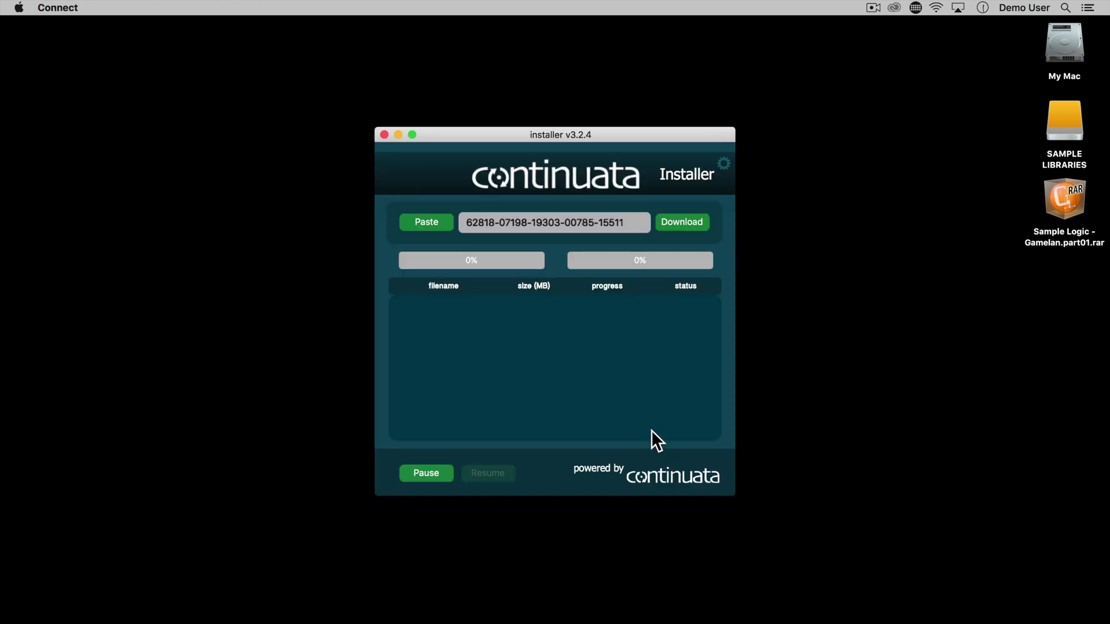
{"action": "left_click", "coordinate": [685, 218]}
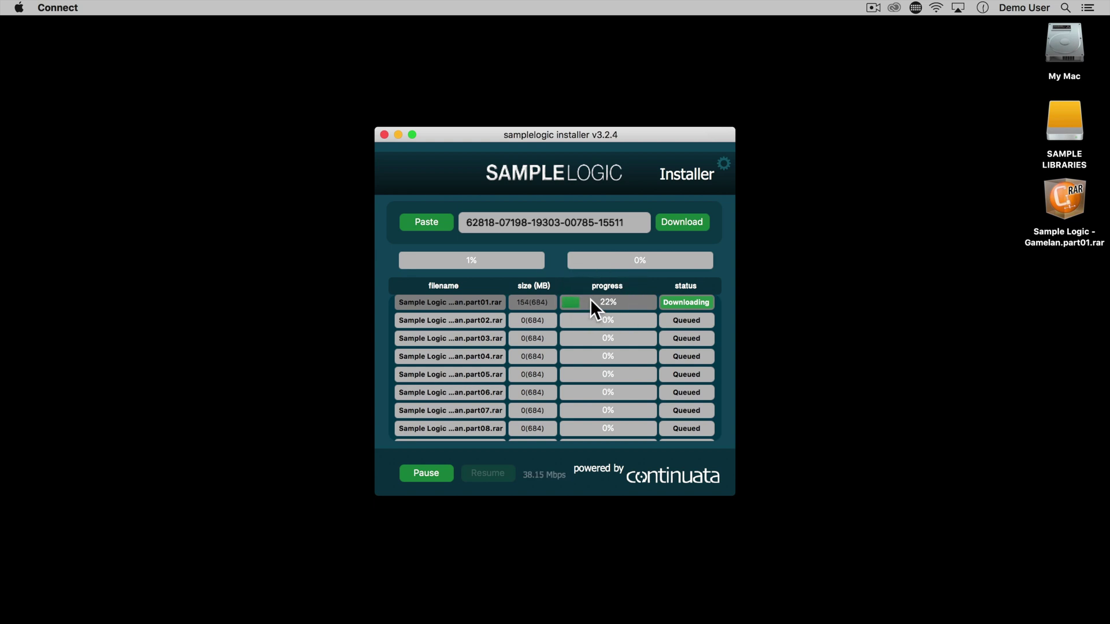
{"action": "left_click", "coordinate": [448, 467]}
Replace the license key with the clipboard contents and resubmit it
{"action": "left_click_drag", "start_coordinate": [622, 231], "coordinate": [487, 218]}
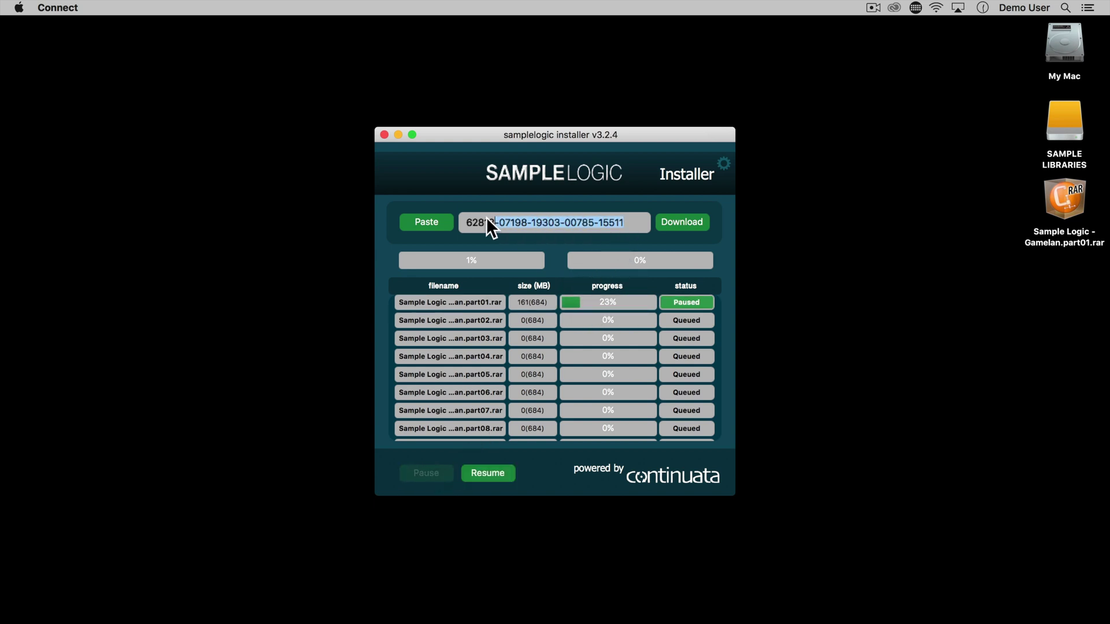
{"action": "key", "text": "BackSpace"}
{"action": "left_click", "coordinate": [432, 216]}
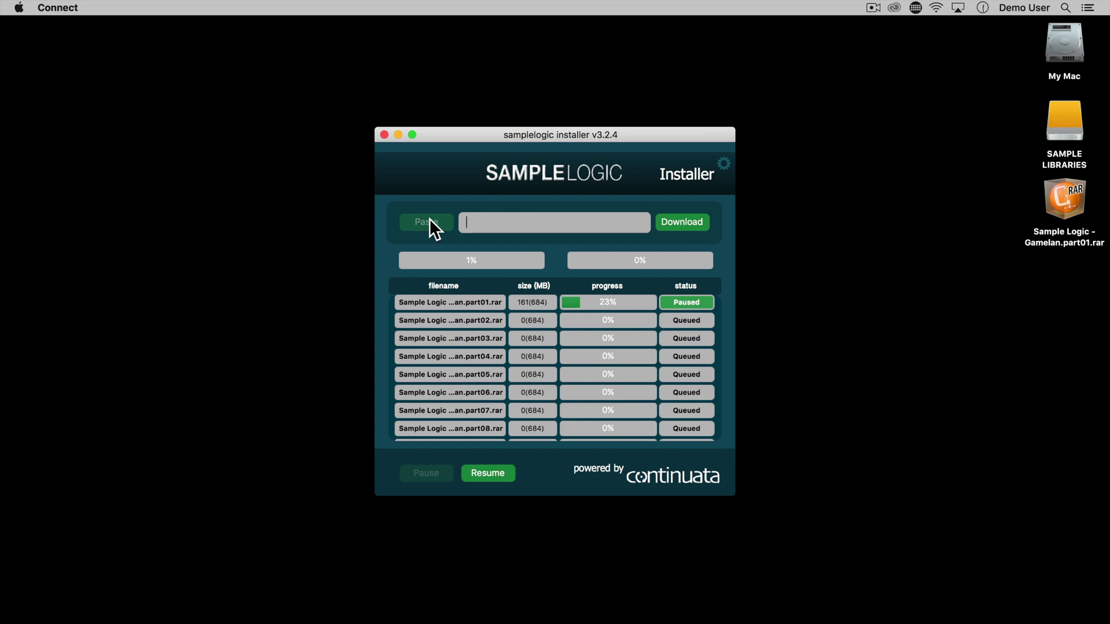
{"action": "left_click", "coordinate": [670, 222]}
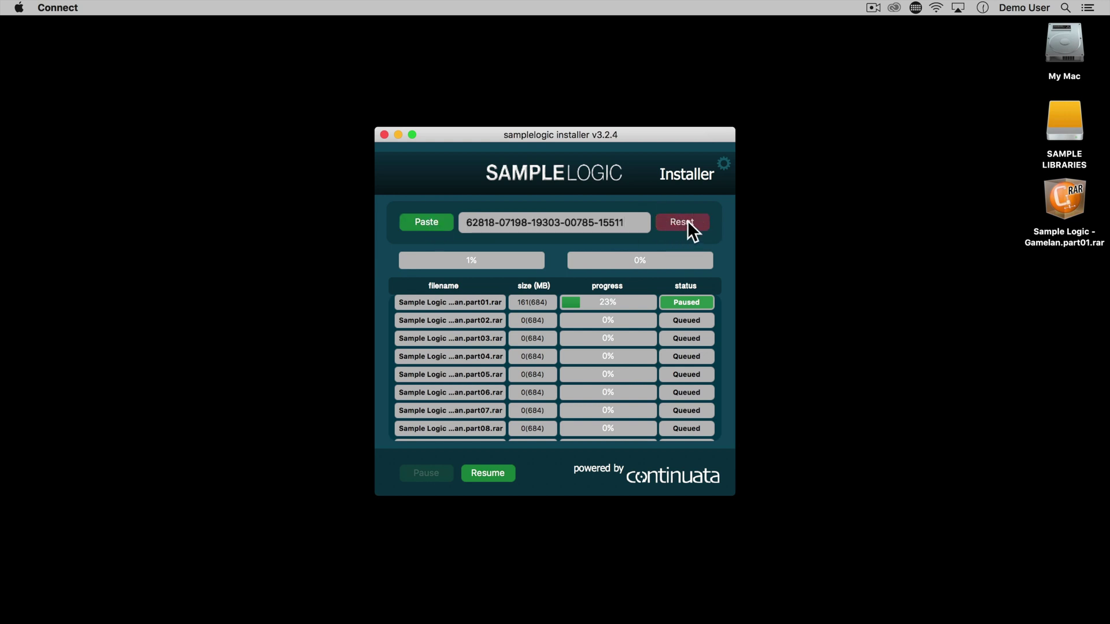
Reset the stalled download, let it finish, and delete the leftover RAR archives
{"action": "left_click", "coordinate": [688, 221]}
{"action": "left_click", "coordinate": [764, 386]}
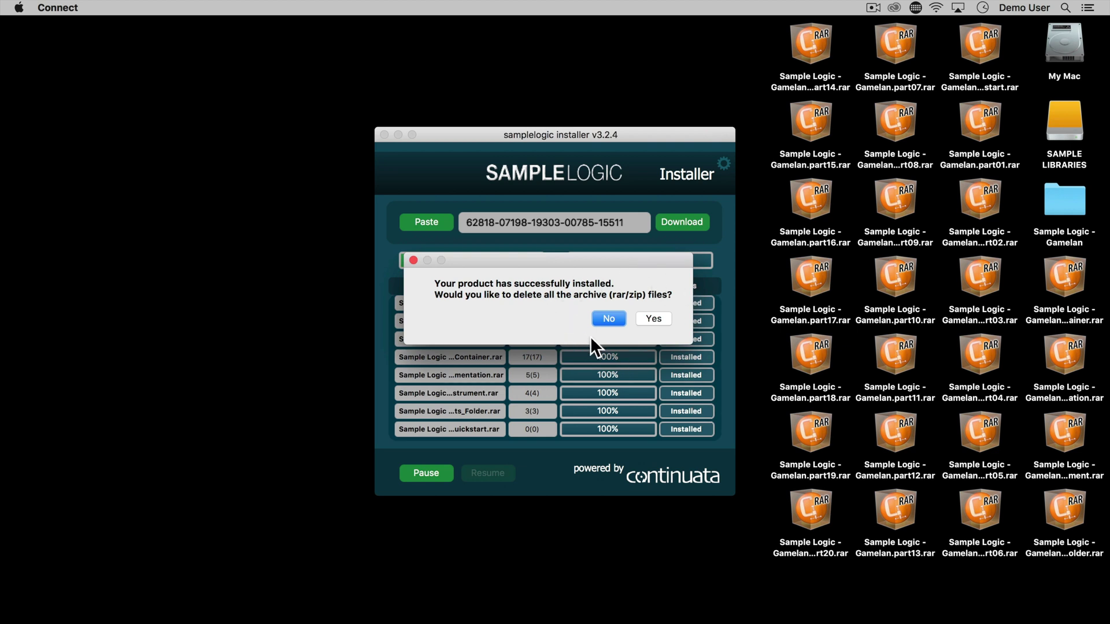
{"action": "left_click", "coordinate": [653, 319]}
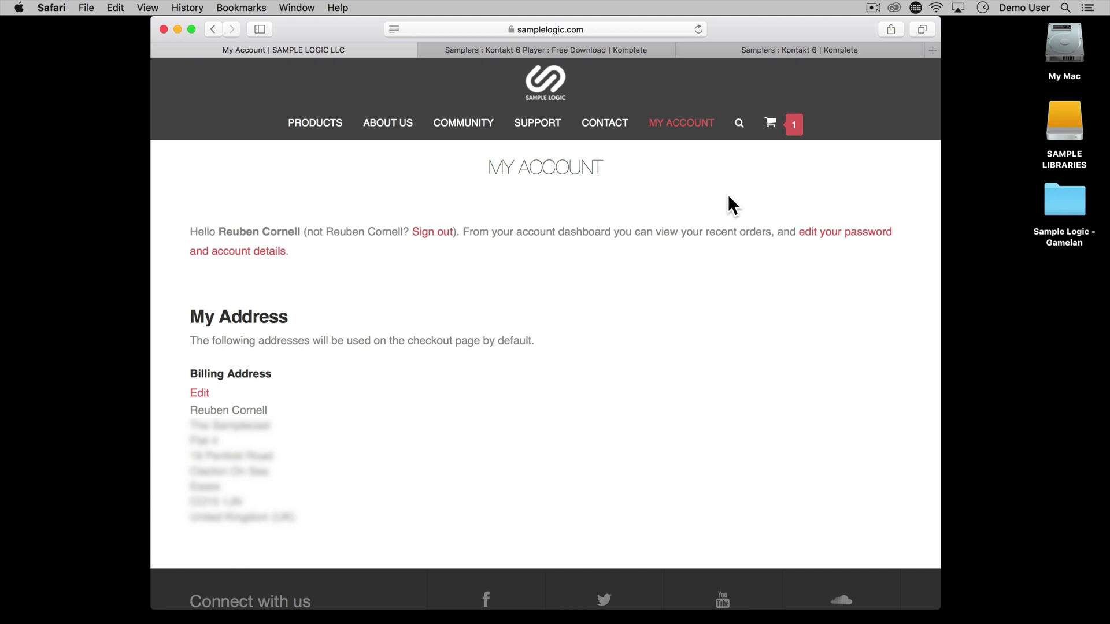
{"action": "mouse_move", "coordinate": [680, 123]}
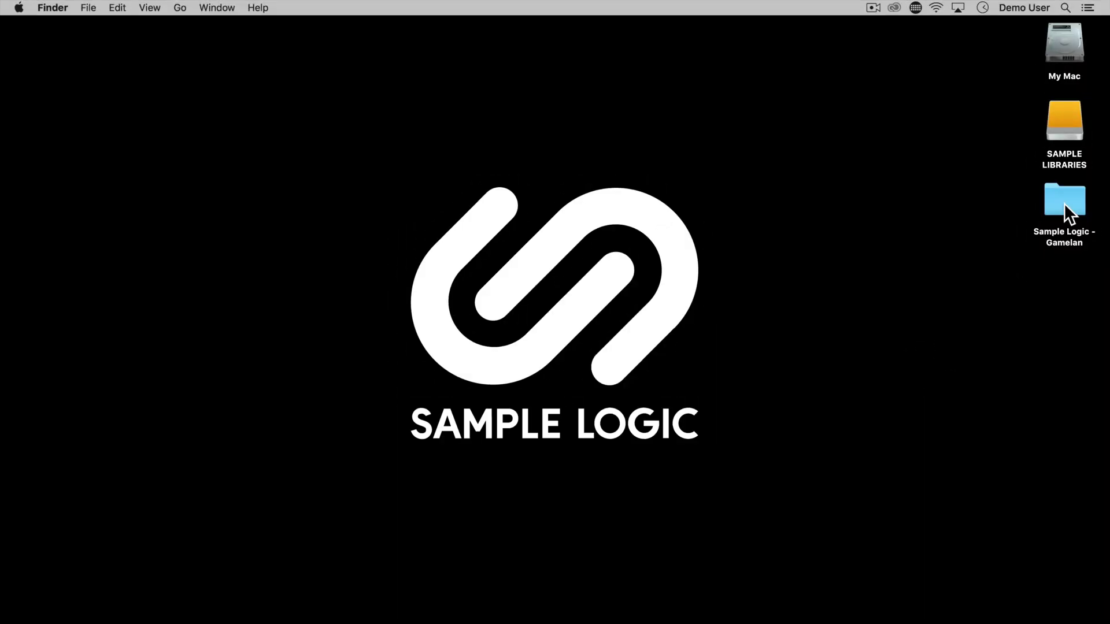
Copy the Gamelan folder to SAMPLE LIBRARIES, trash the desktop copy, and launch Native Access
{"action": "left_click", "coordinate": [1064, 199]}
{"action": "left_click_drag", "start_coordinate": [1063, 196], "coordinate": [1063, 120]}
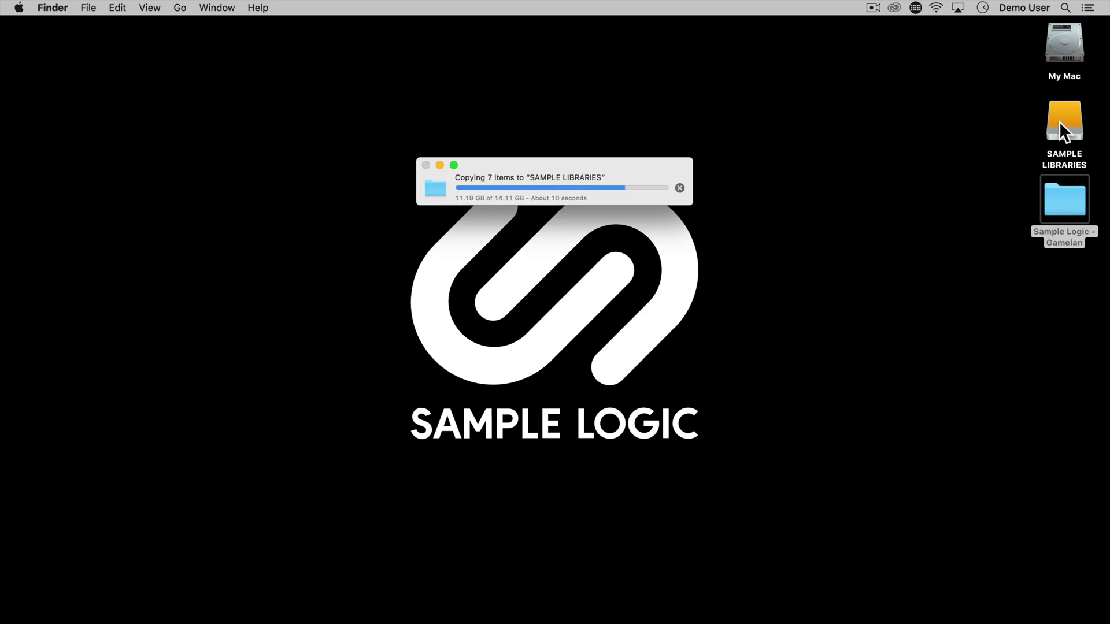
{"action": "right_click", "coordinate": [1066, 193]}
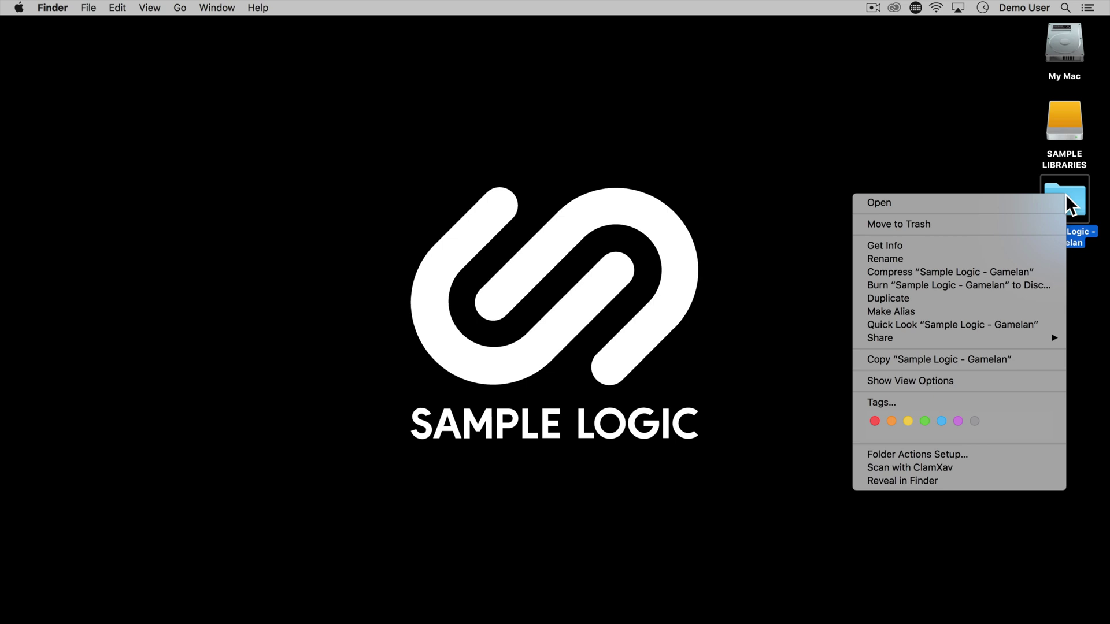
{"action": "left_click", "coordinate": [1019, 223]}
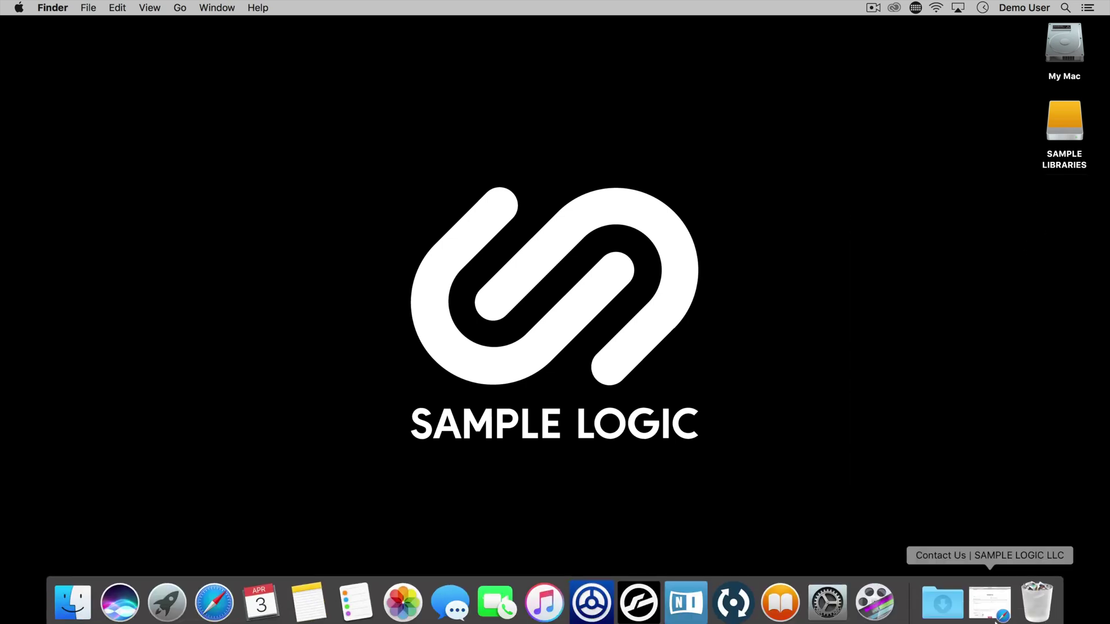
{"action": "left_click", "coordinate": [690, 588]}
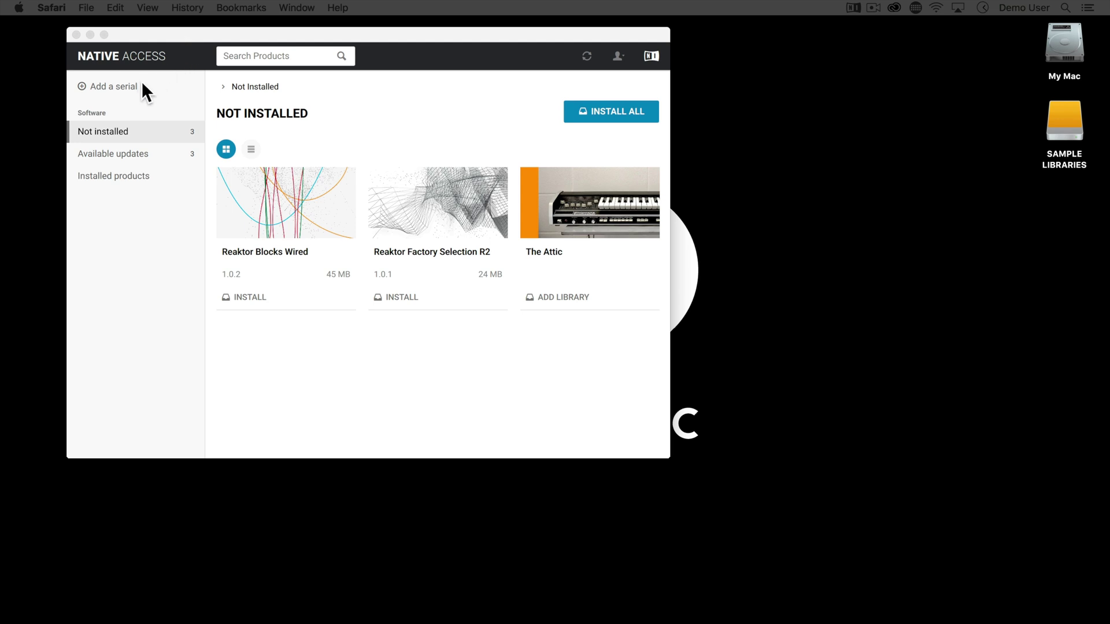
Paste the Gamelan serial into Native Access's Add a serial form and submit it
{"action": "left_click", "coordinate": [123, 86]}
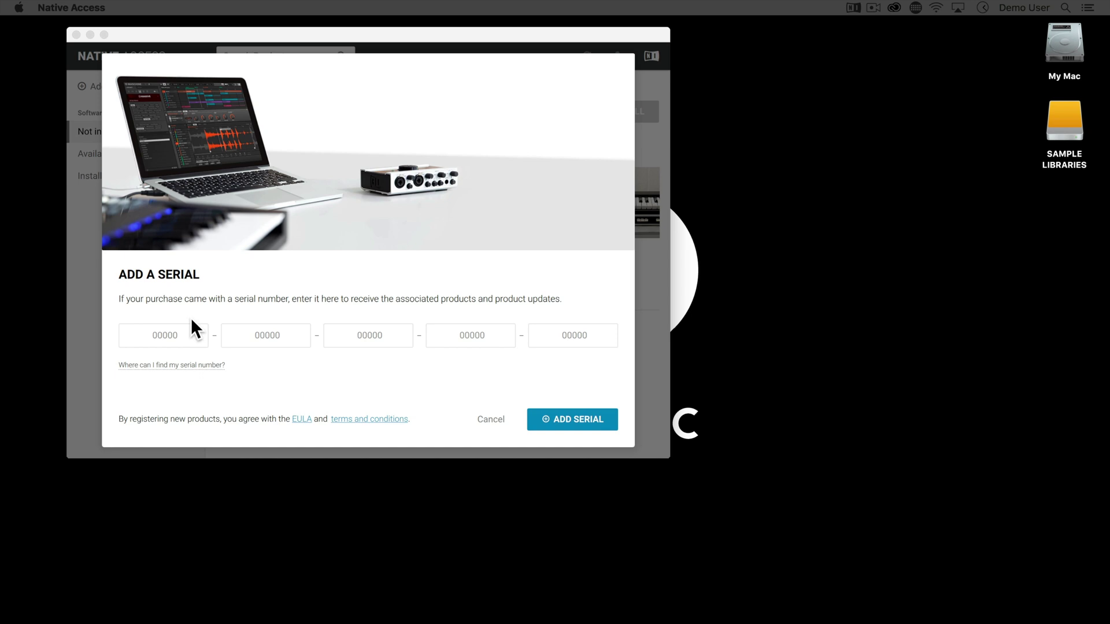
{"action": "left_click", "coordinate": [164, 331]}
{"action": "key", "text": "super+v"}
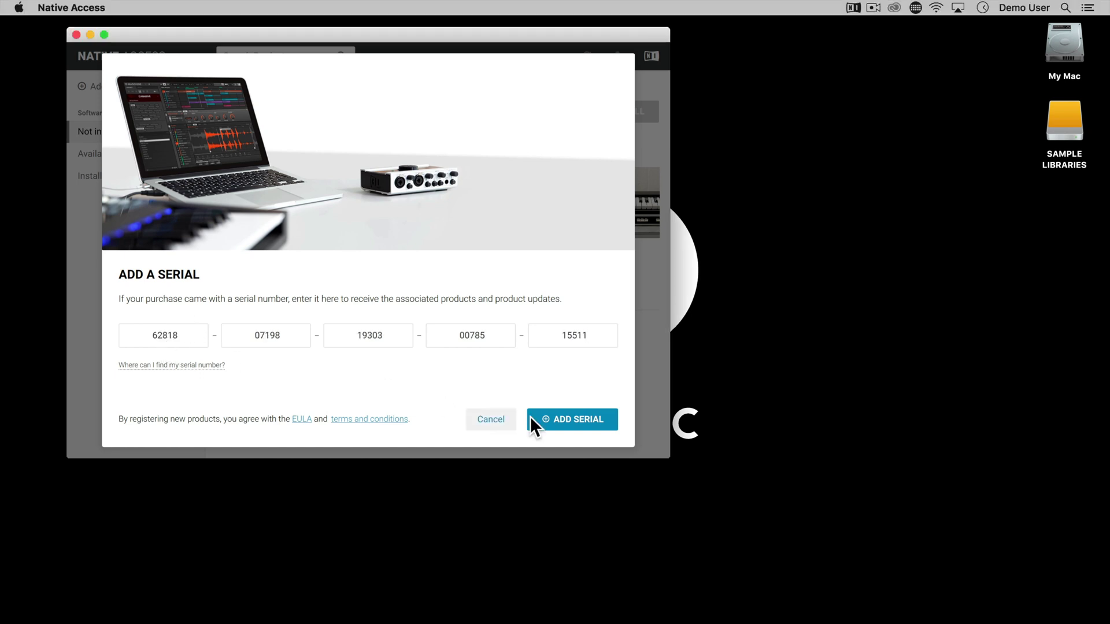
{"action": "left_click", "coordinate": [557, 417]}
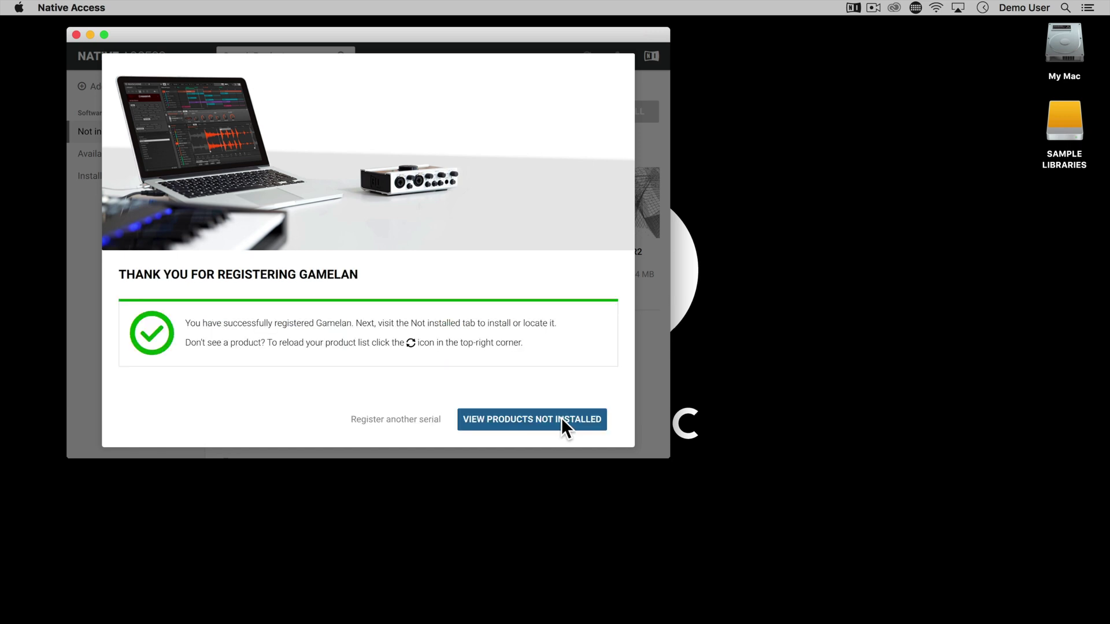
{"action": "left_click", "coordinate": [986, 597]}
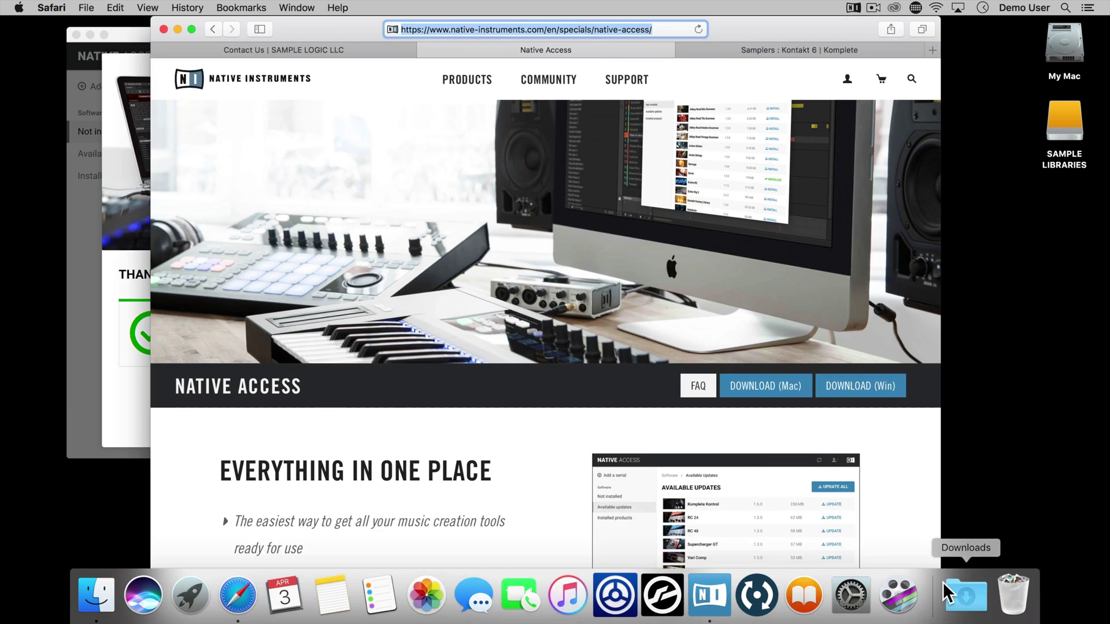
{"action": "left_click", "coordinate": [847, 77]}
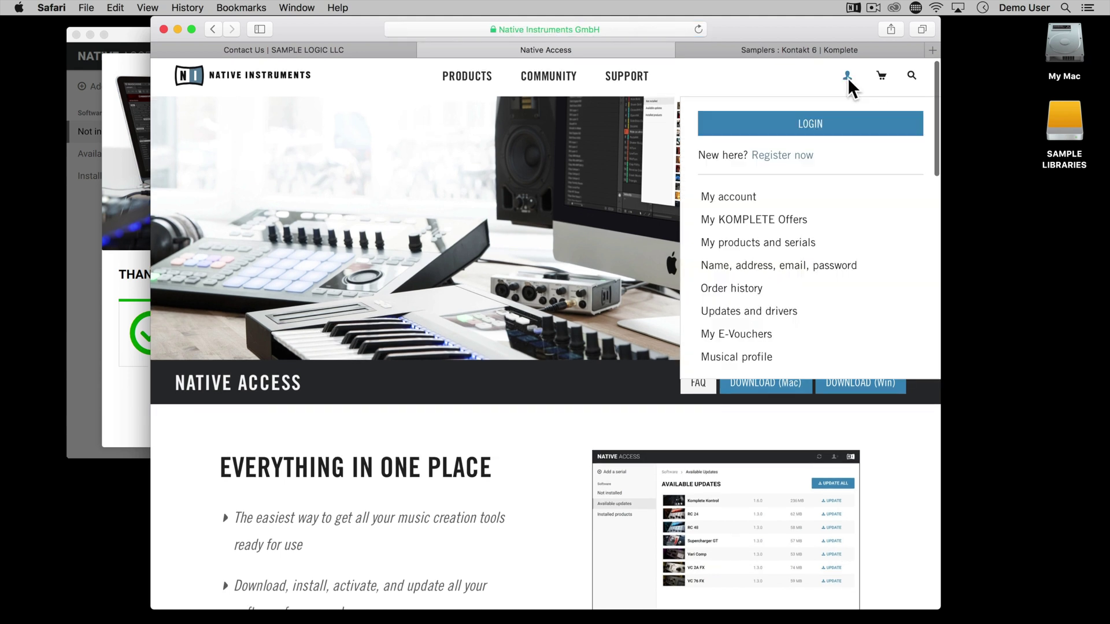
{"action": "left_click", "coordinate": [812, 123]}
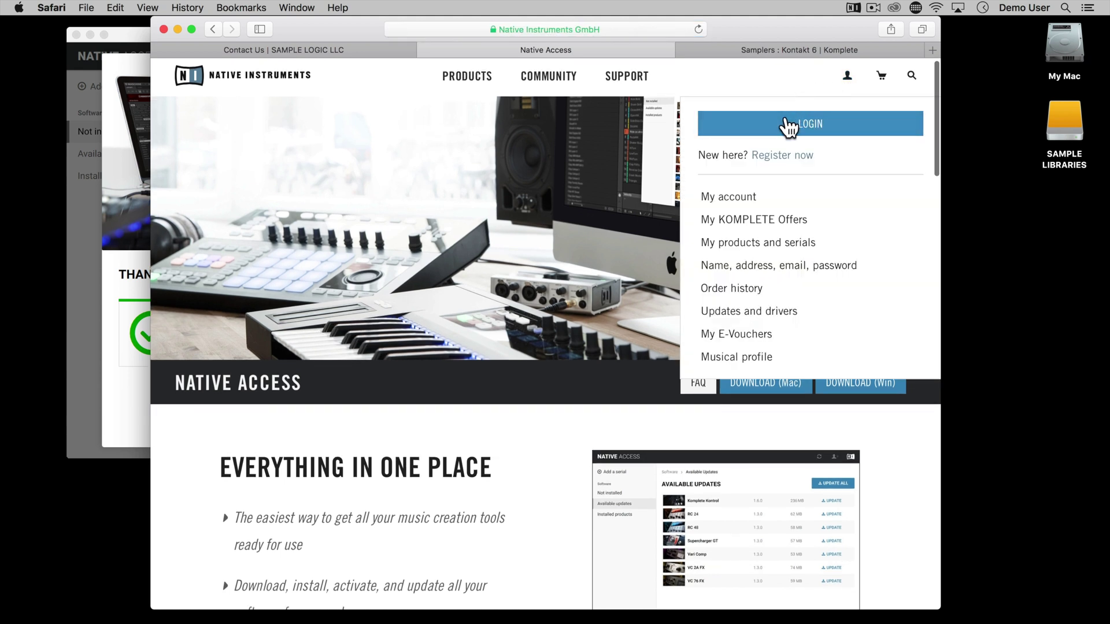
{"action": "left_click", "coordinate": [177, 29]}
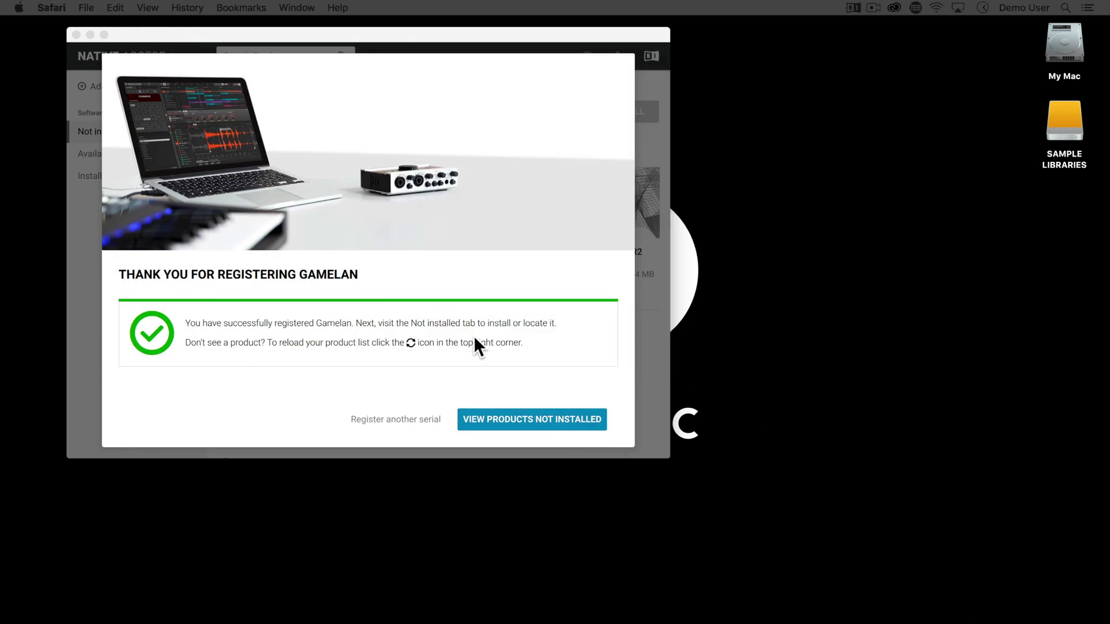
Add Gamelan from SAMPLE LIBRARIES > Sample Logic - Gamelan > GAMELAN and install it
{"action": "left_click", "coordinate": [522, 414]}
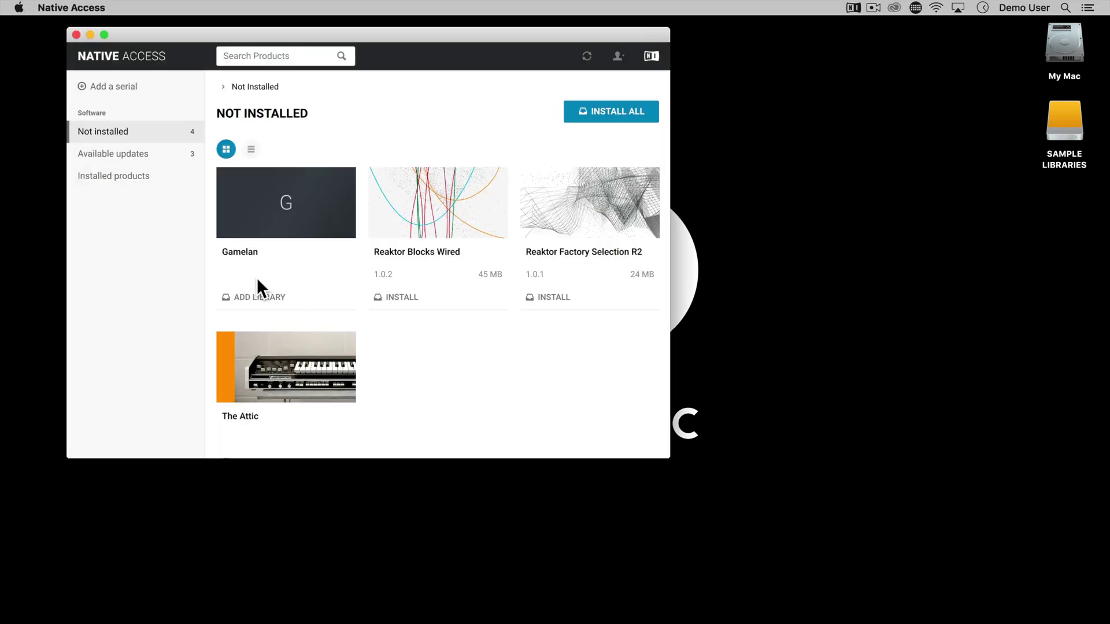
{"action": "left_click", "coordinate": [254, 298]}
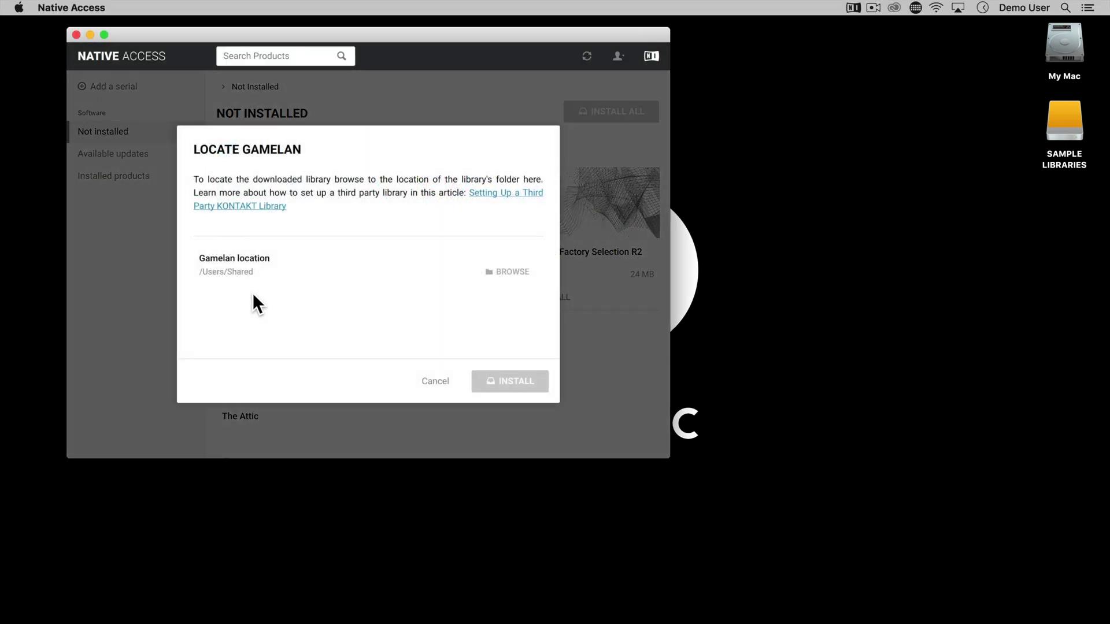
{"action": "left_click", "coordinate": [505, 270]}
{"action": "left_click", "coordinate": [75, 260]}
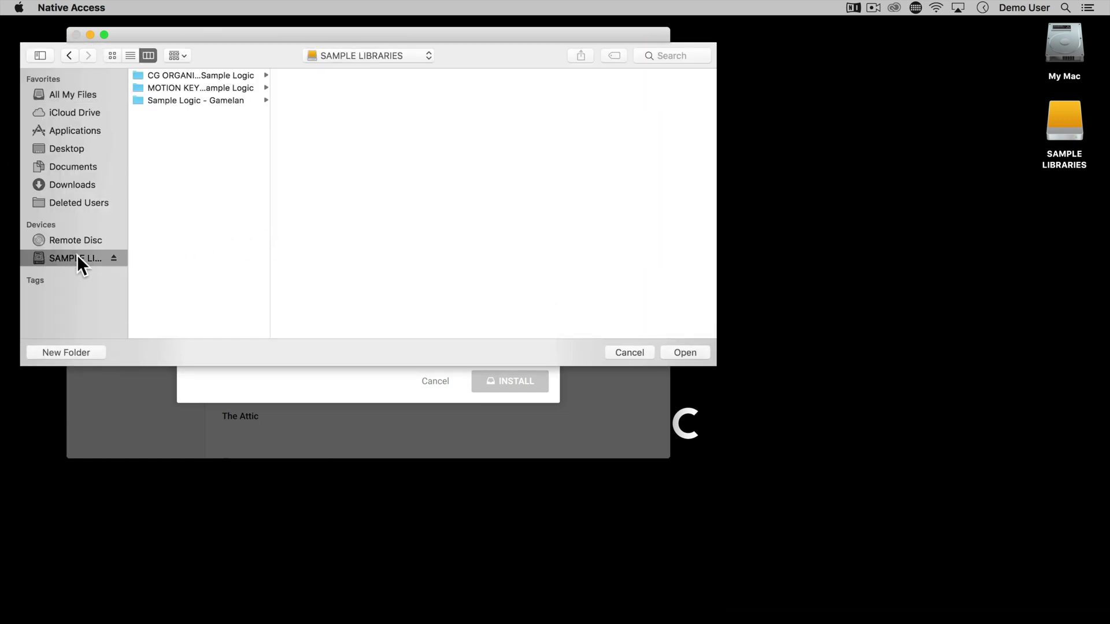
{"action": "left_click", "coordinate": [202, 98]}
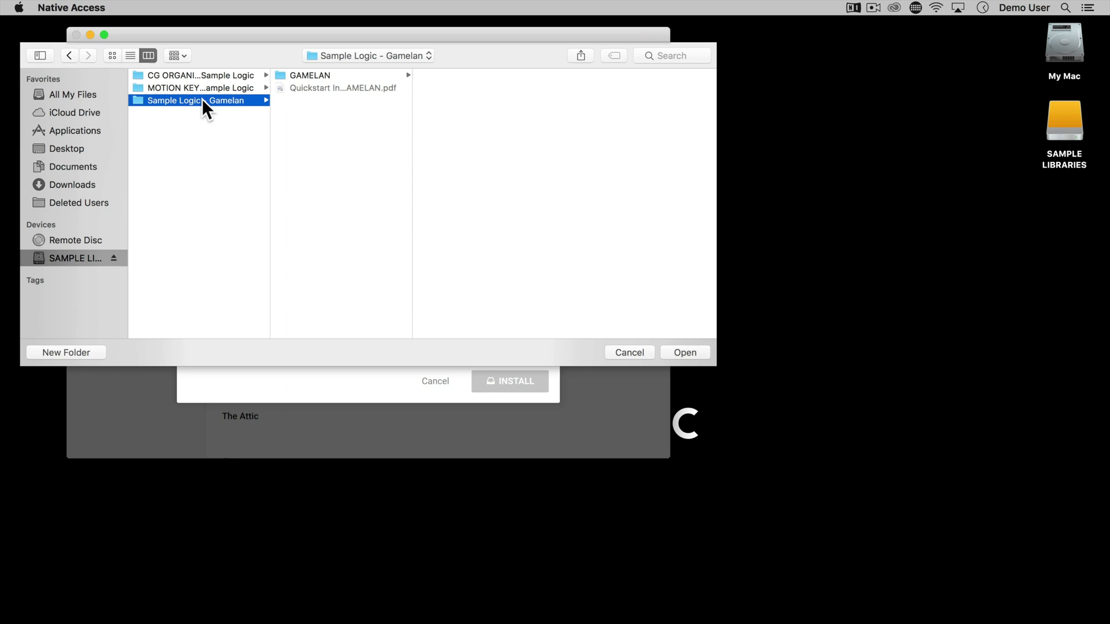
{"action": "left_click", "coordinate": [321, 76]}
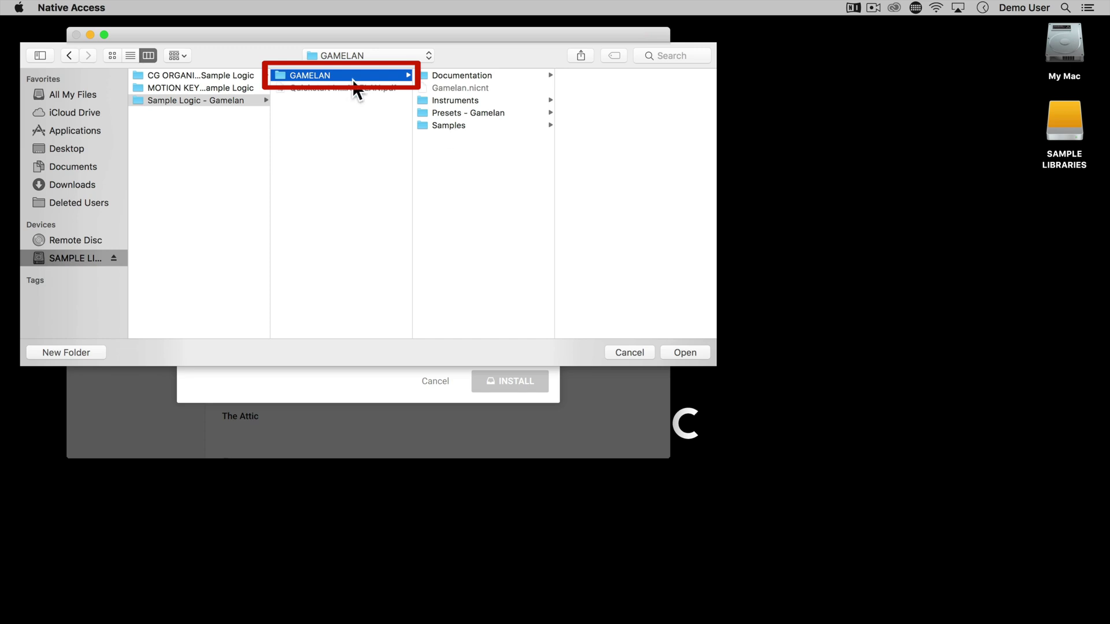
{"action": "left_click", "coordinate": [686, 350]}
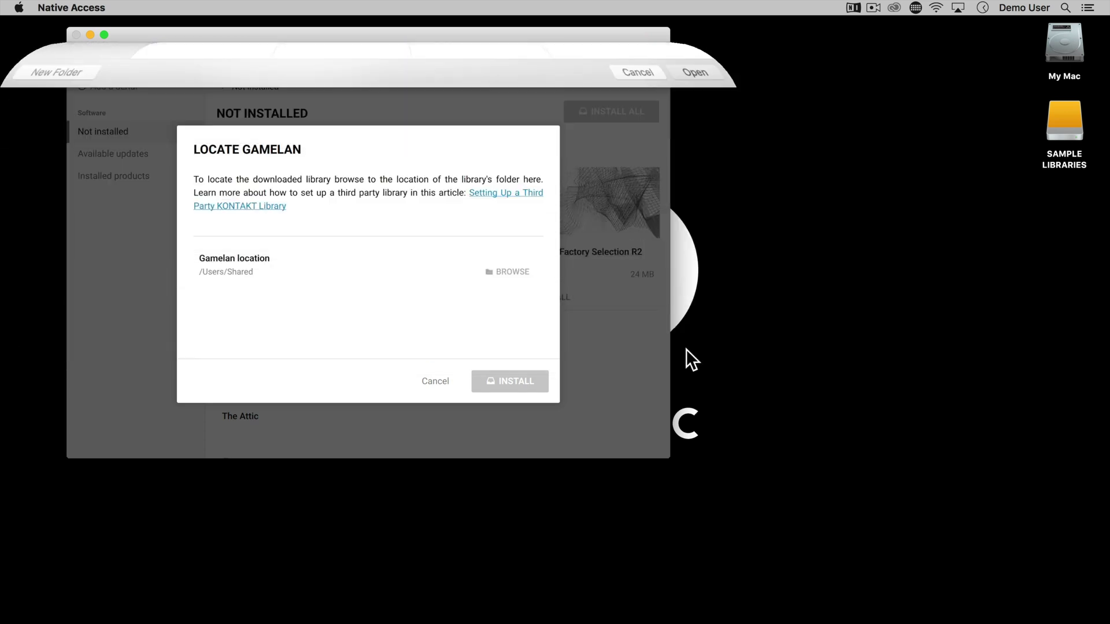
{"action": "left_click", "coordinate": [513, 379]}
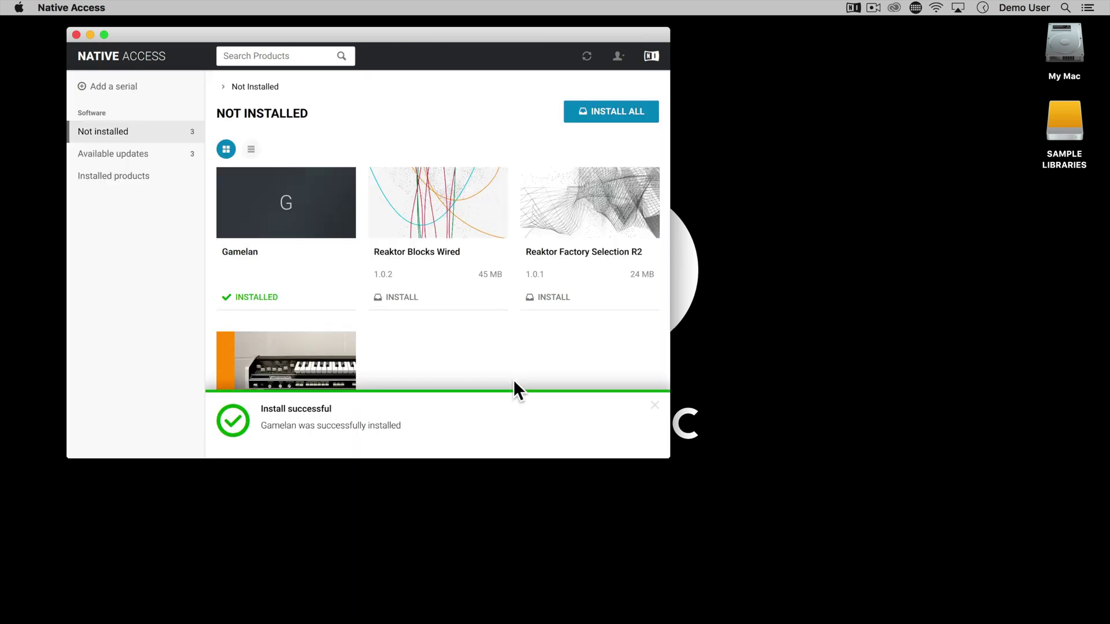
Open Kontakt, browse the Gamelan library's Instruments, and load Gamelan.nki into the rack
{"action": "left_click", "coordinate": [90, 35]}
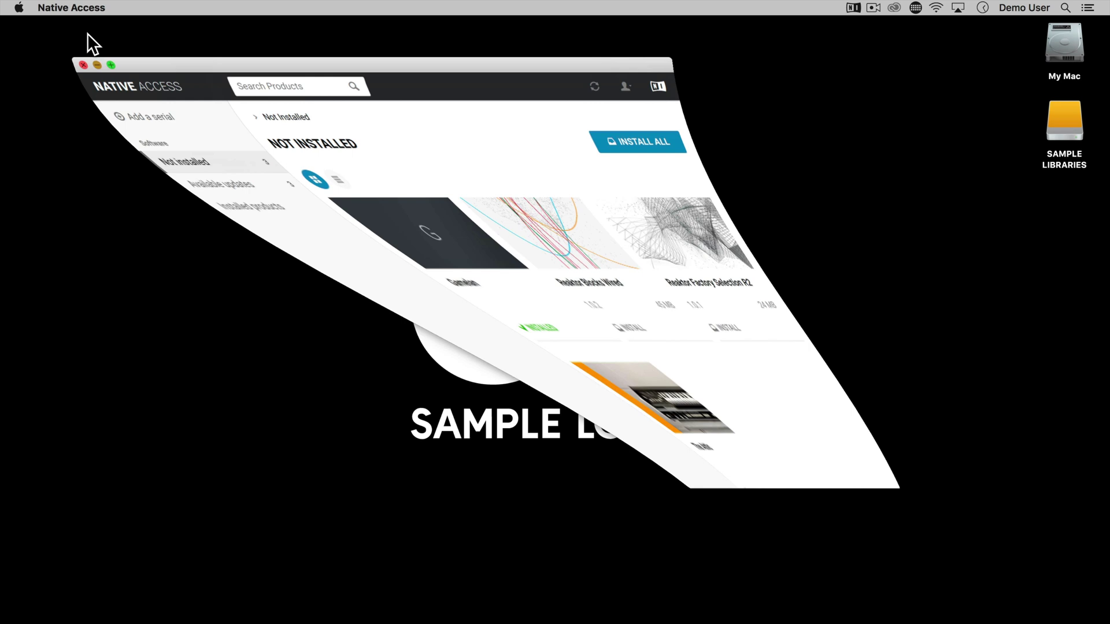
{"action": "left_click", "coordinate": [599, 620]}
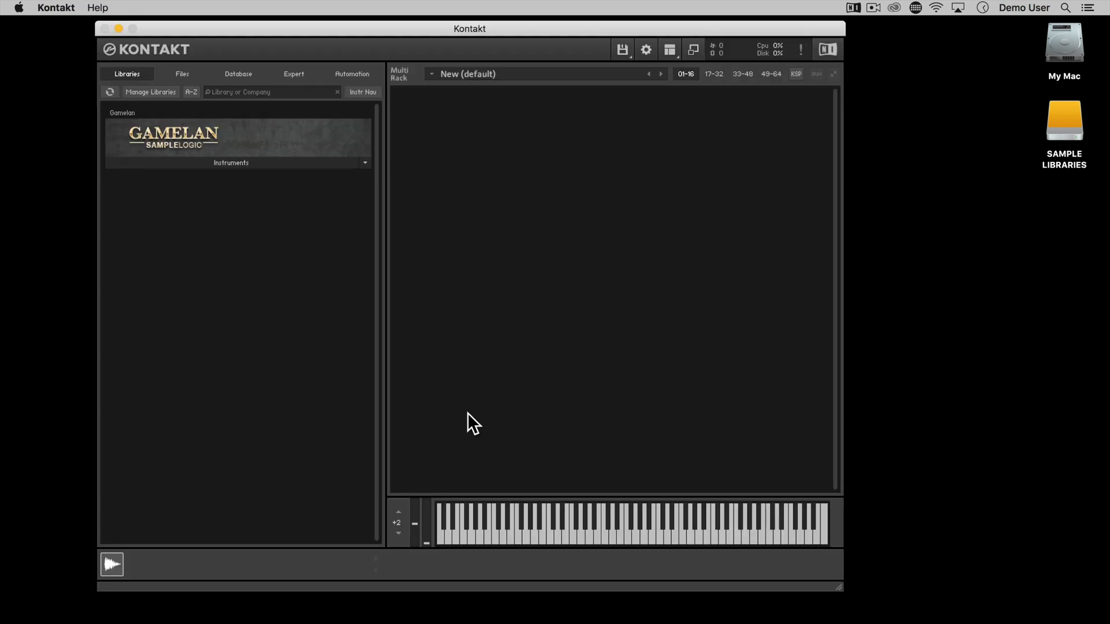
{"action": "left_click", "coordinate": [189, 74]}
{"action": "left_click", "coordinate": [148, 73]}
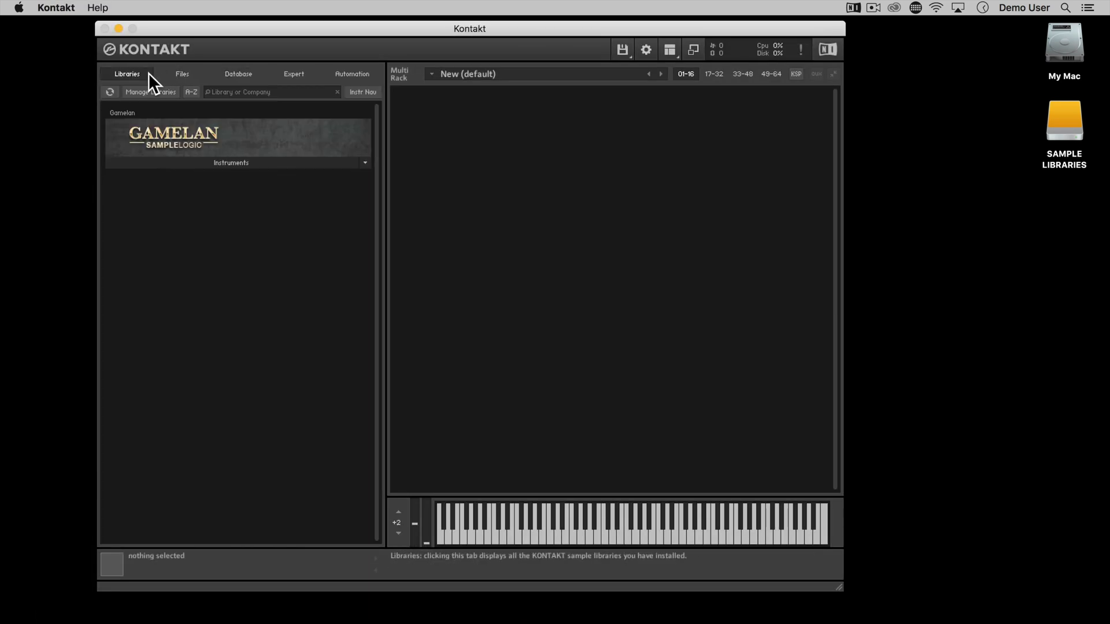
{"action": "left_click", "coordinate": [229, 162]}
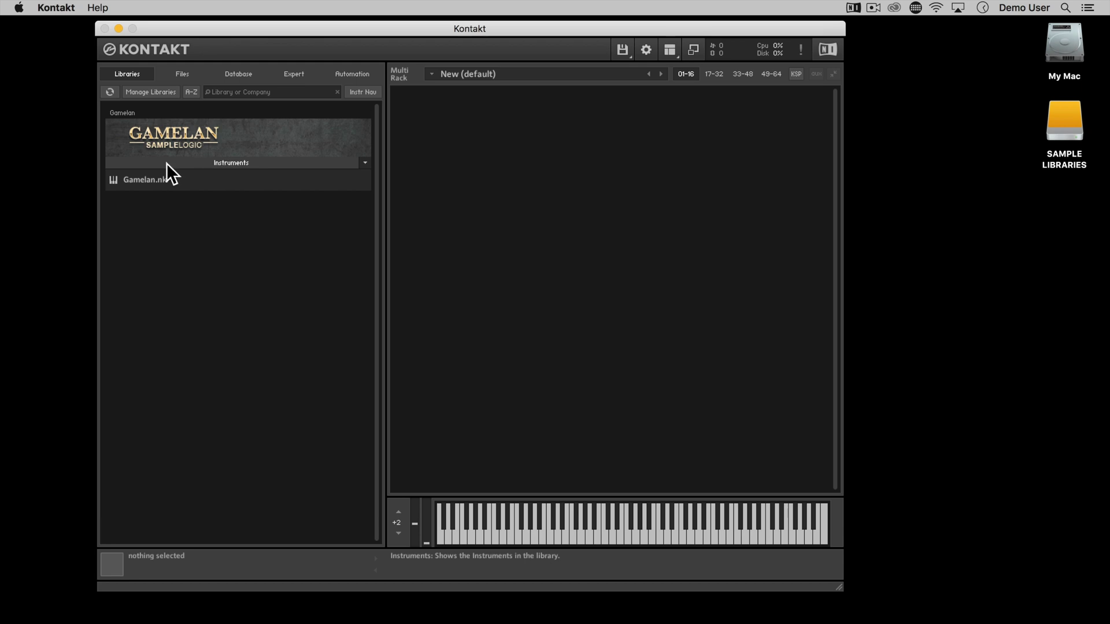
{"action": "left_click_drag", "start_coordinate": [151, 178], "coordinate": [471, 188]}
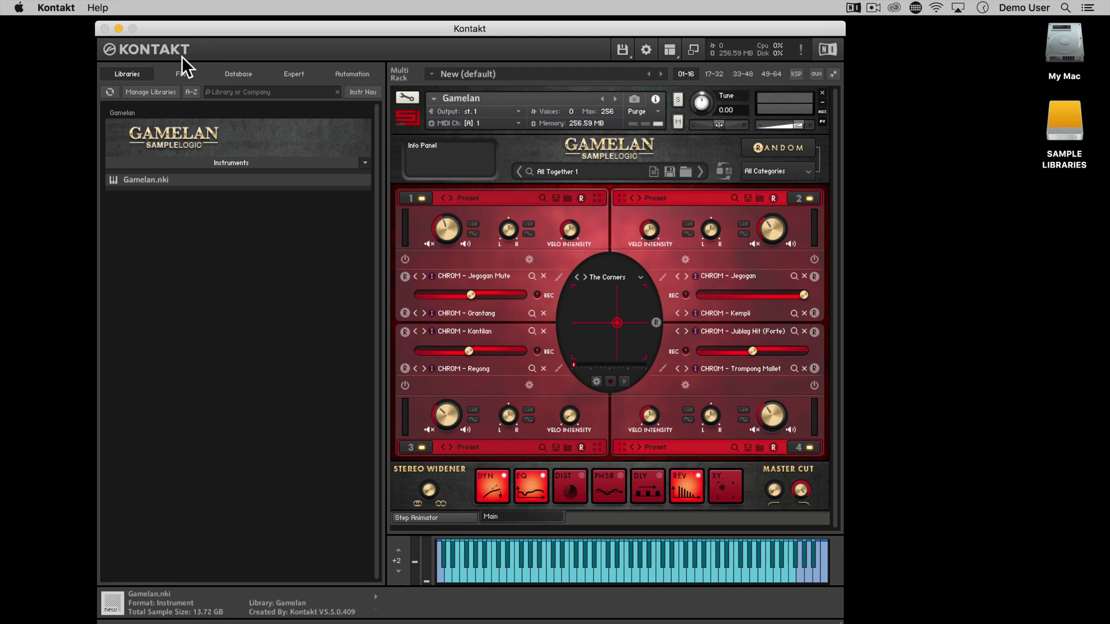
{"action": "left_click", "coordinate": [118, 28]}
Launch Komplete Kontrol and run Rescan from Preferences > Library
{"action": "left_click", "coordinate": [544, 599]}
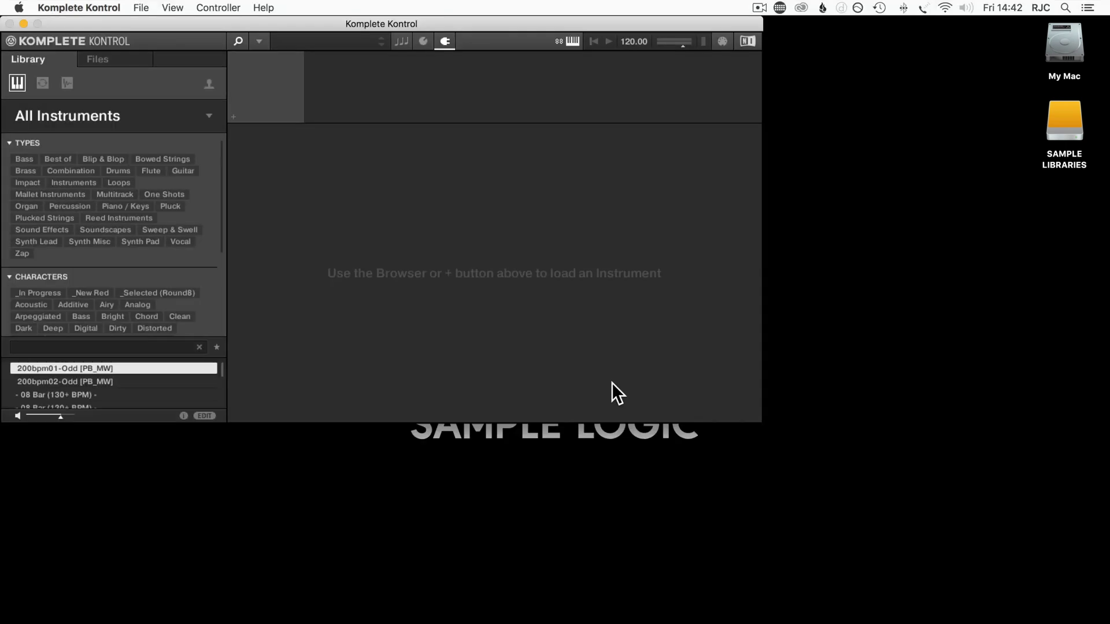
{"action": "left_click", "coordinate": [92, 8]}
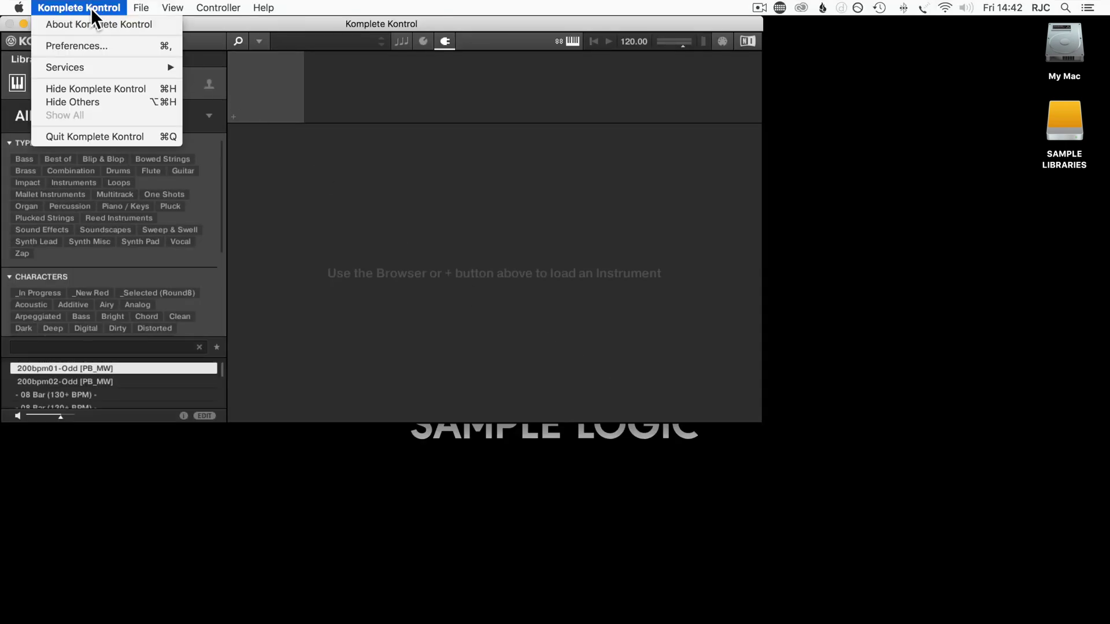
{"action": "left_click", "coordinate": [81, 44]}
{"action": "left_click", "coordinate": [311, 231]}
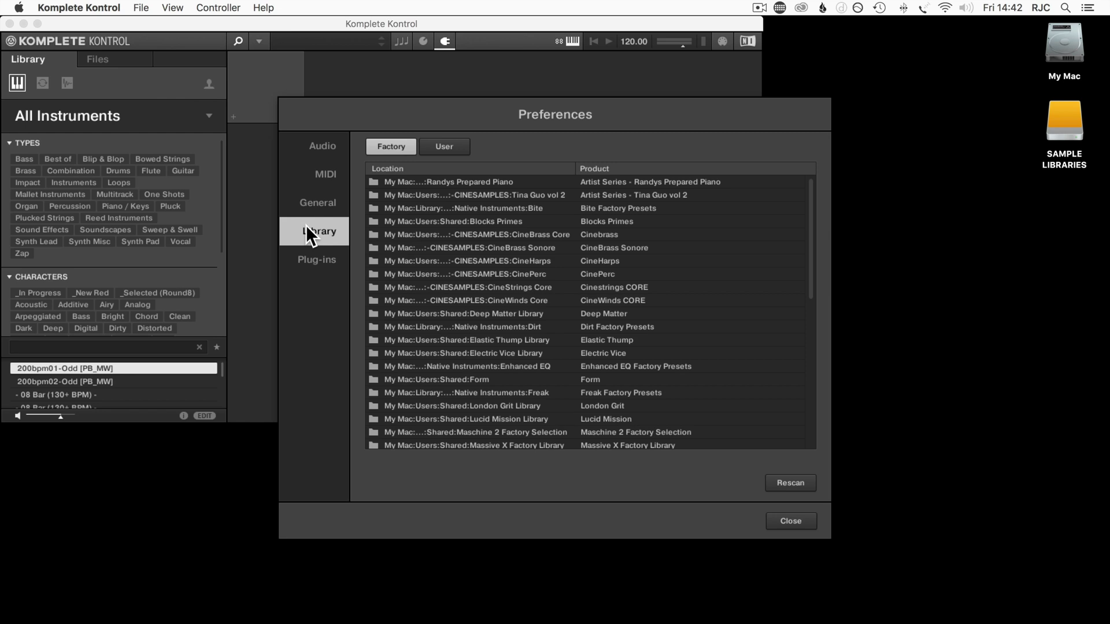
{"action": "left_click", "coordinate": [782, 479]}
Close Komplete Kontrol's preferences and open SUPPORT TICKETS from the Support page
{"action": "left_click", "coordinate": [782, 519]}
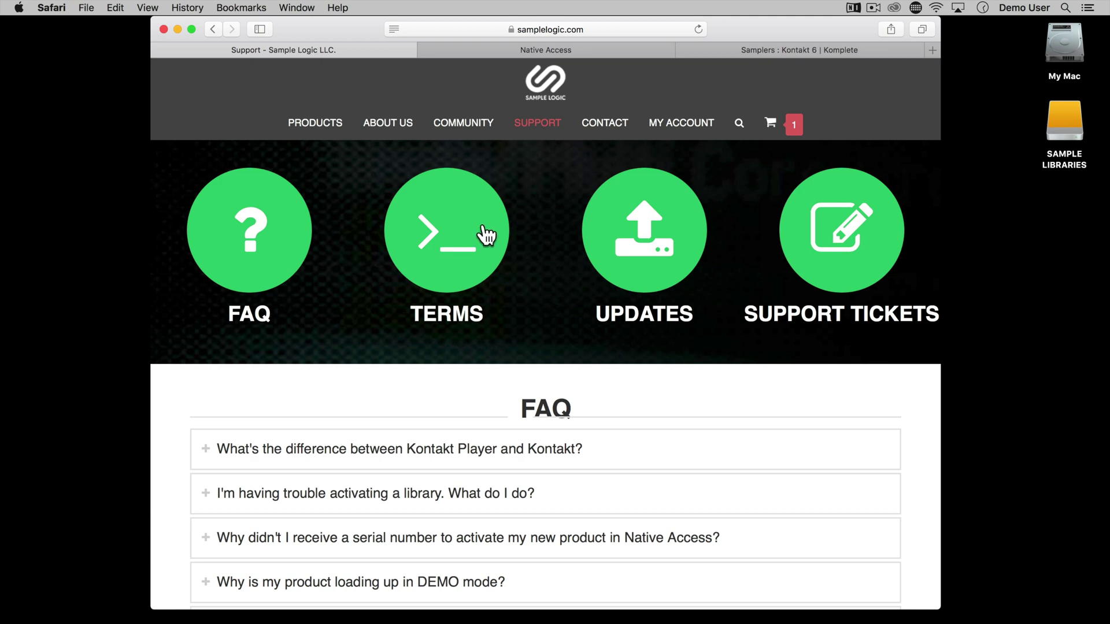
{"action": "scroll", "coordinate": [486, 234], "scroll_direction": "down", "scroll_amount": 10}
{"action": "scroll", "coordinate": [484, 228], "scroll_direction": "down", "scroll_amount": 10}
{"action": "scroll", "coordinate": [481, 225], "scroll_direction": "up", "scroll_amount": 15}
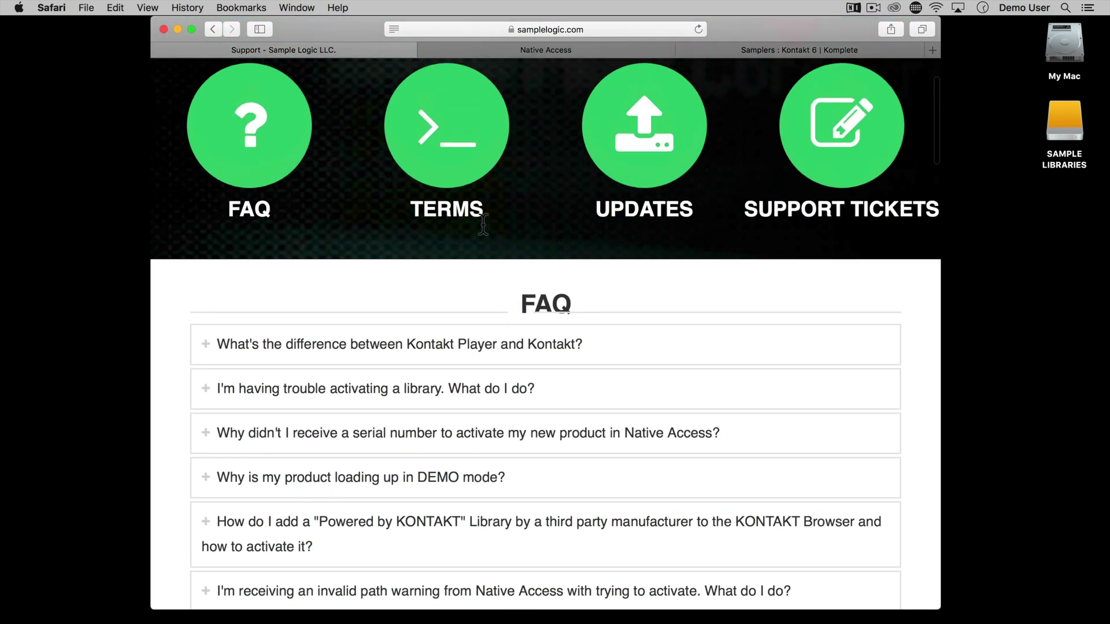
{"action": "scroll", "coordinate": [480, 225], "scroll_direction": "up", "scroll_amount": 3}
{"action": "left_click", "coordinate": [847, 241]}
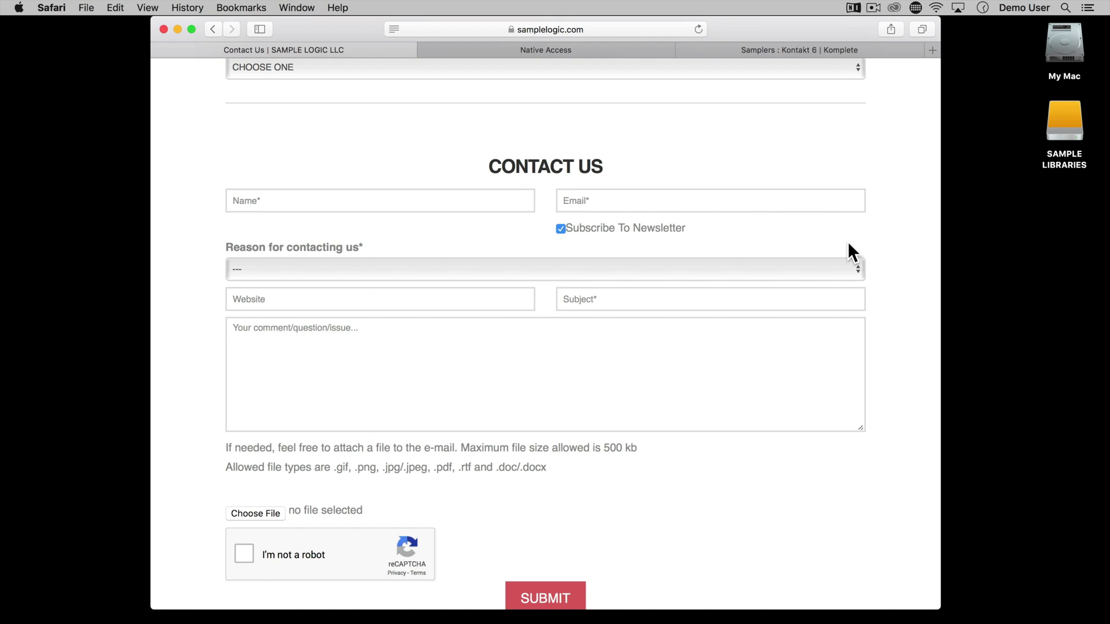